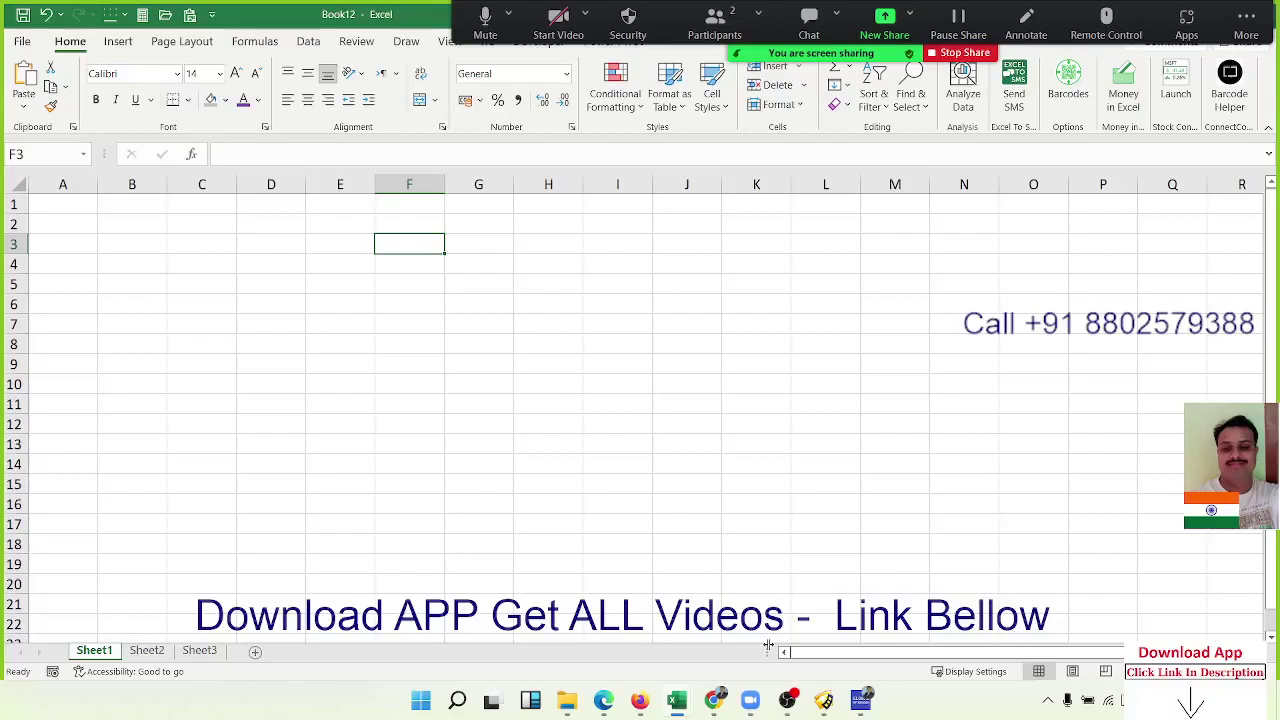
- Select cell I9, then check the meeting's participant list and close it again
click(612, 361)
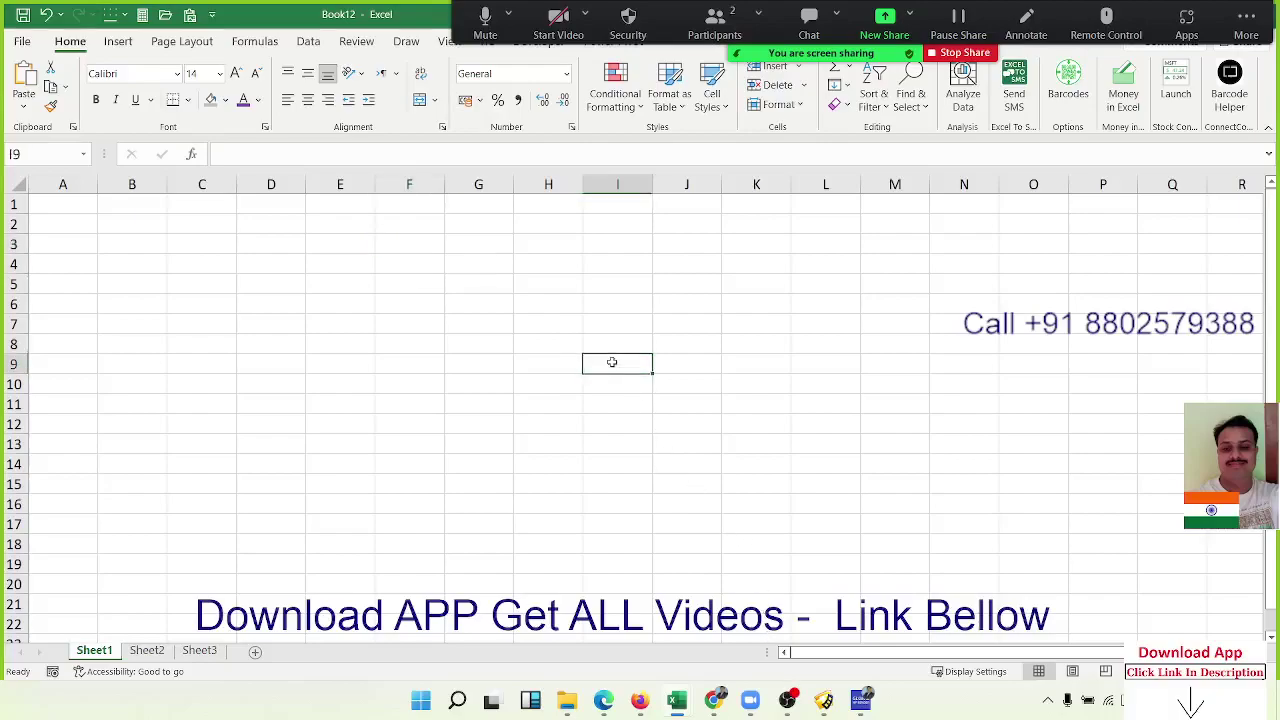
click(714, 20)
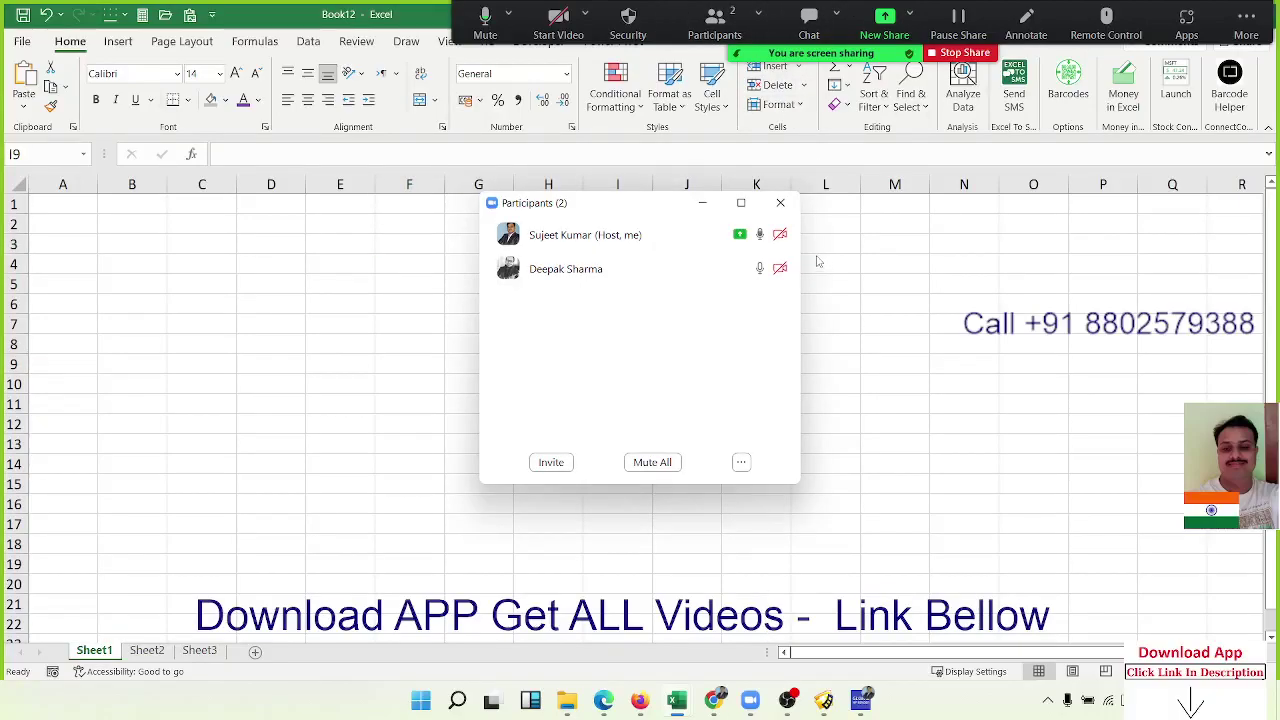
click(780, 269)
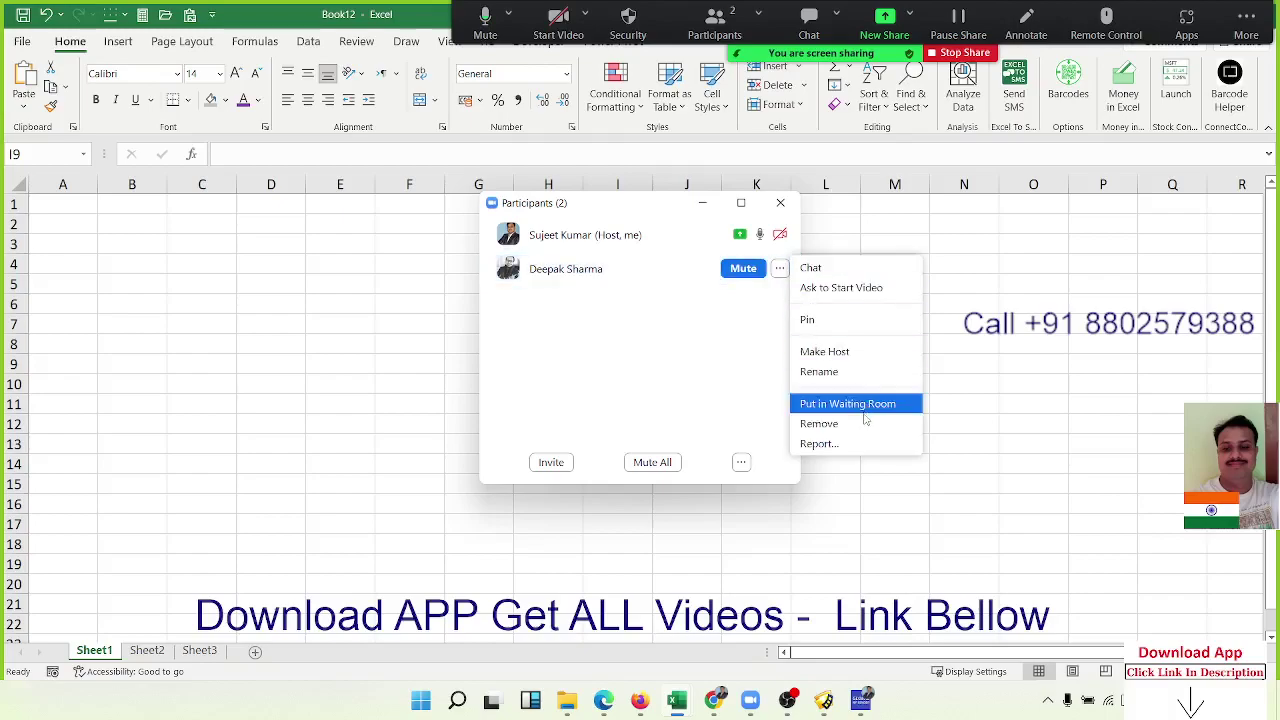
click(758, 361)
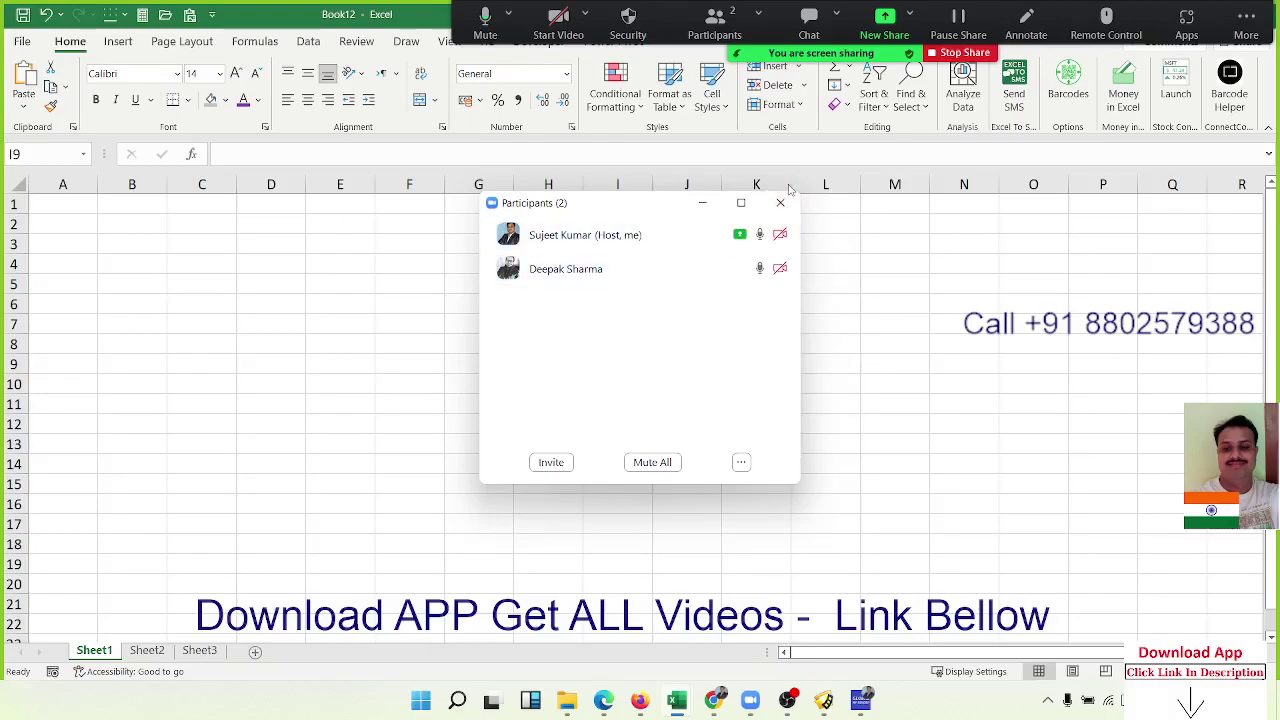
click(781, 203)
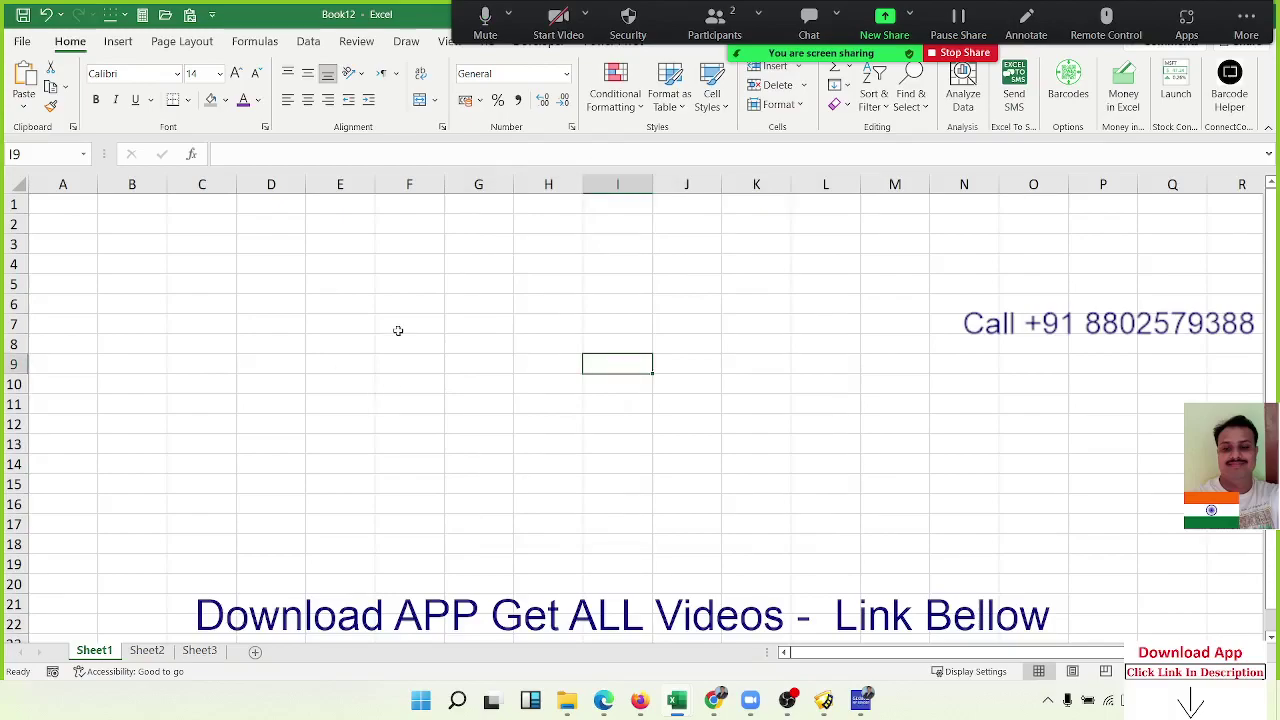
- Select cell C3 and bring up the Developer tab's macro tools
click(296, 248)
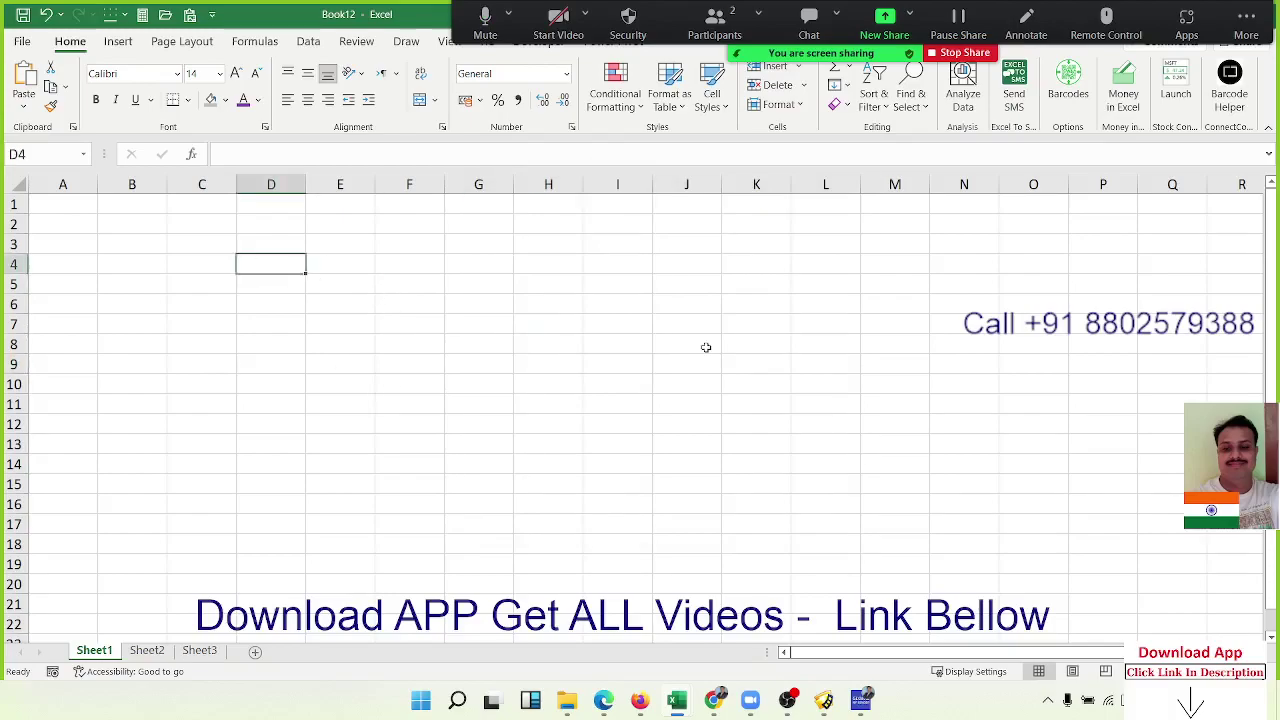
key(Left)
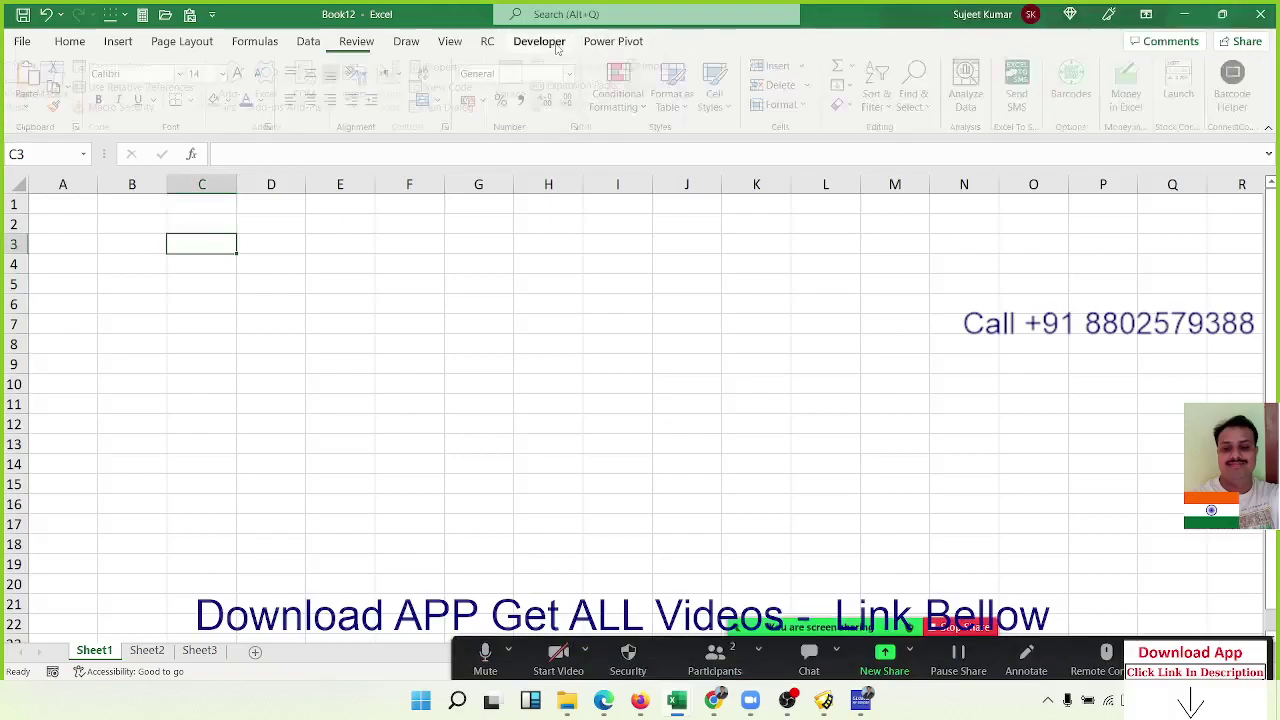
click(538, 41)
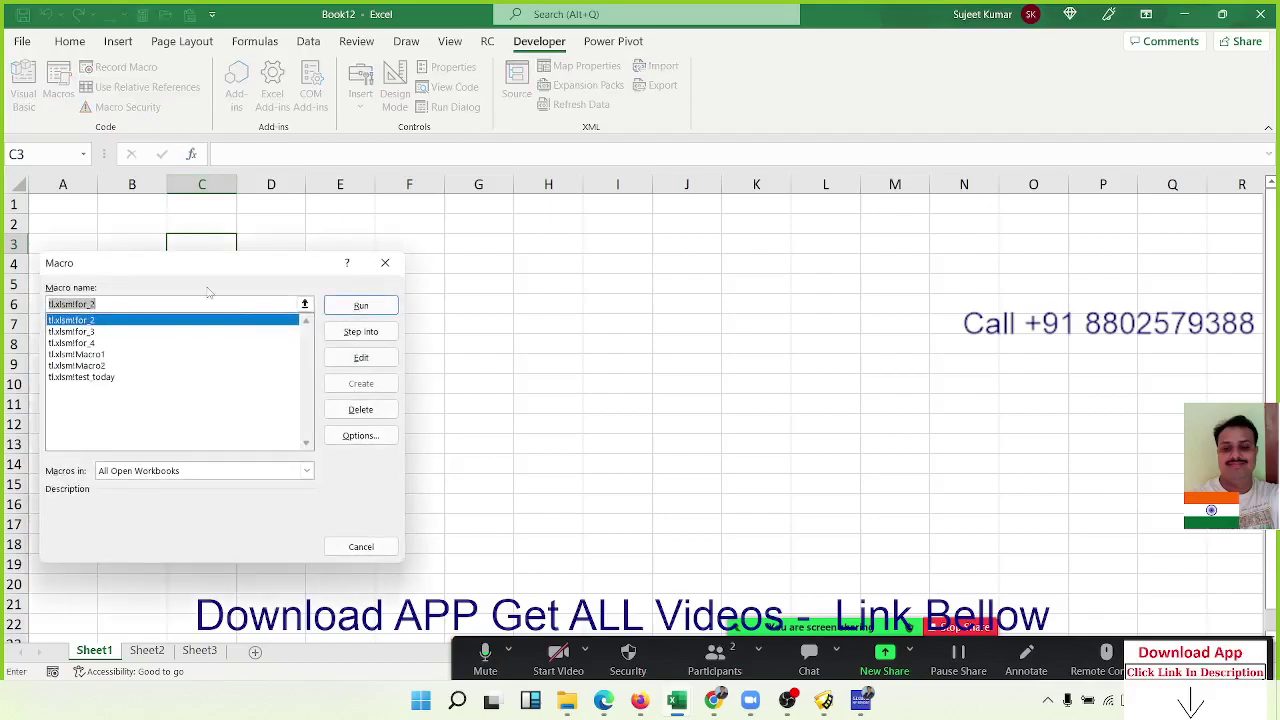
double_click(145, 320)
- Enter 'Macros' in C3 and 'Public Macros' in E4, then list the available macros
text(Ma)
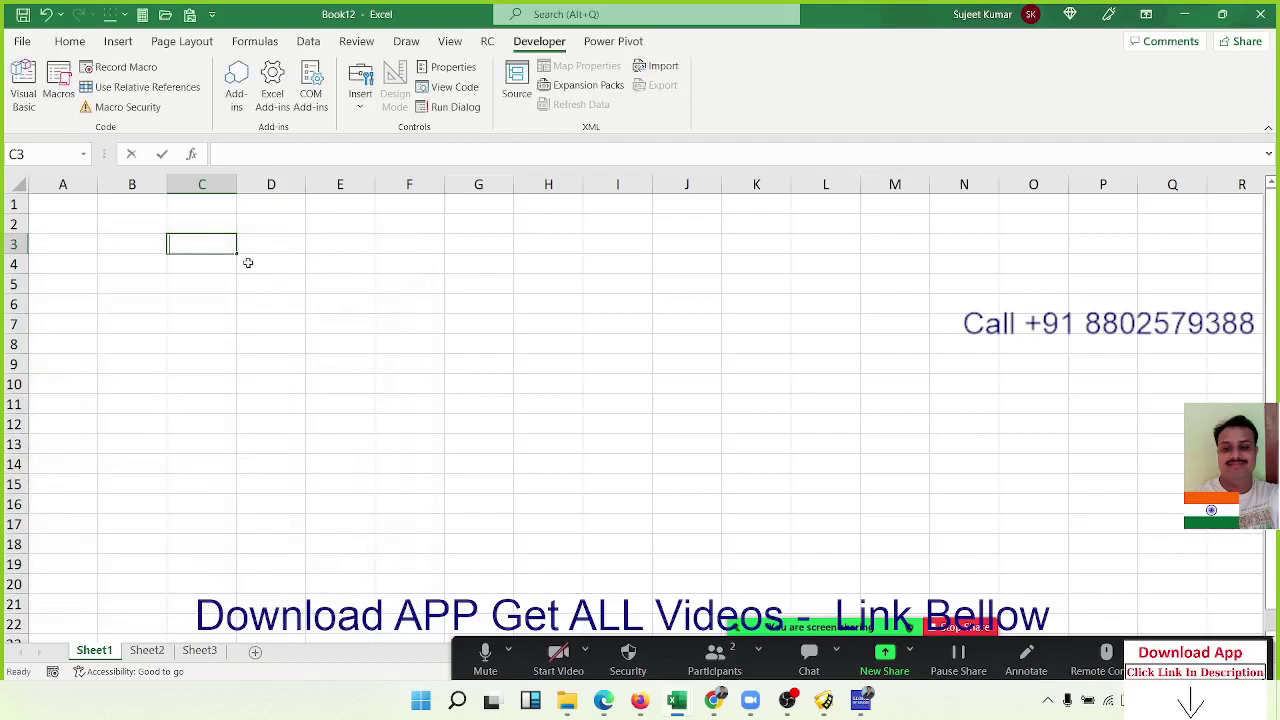
text(cr)
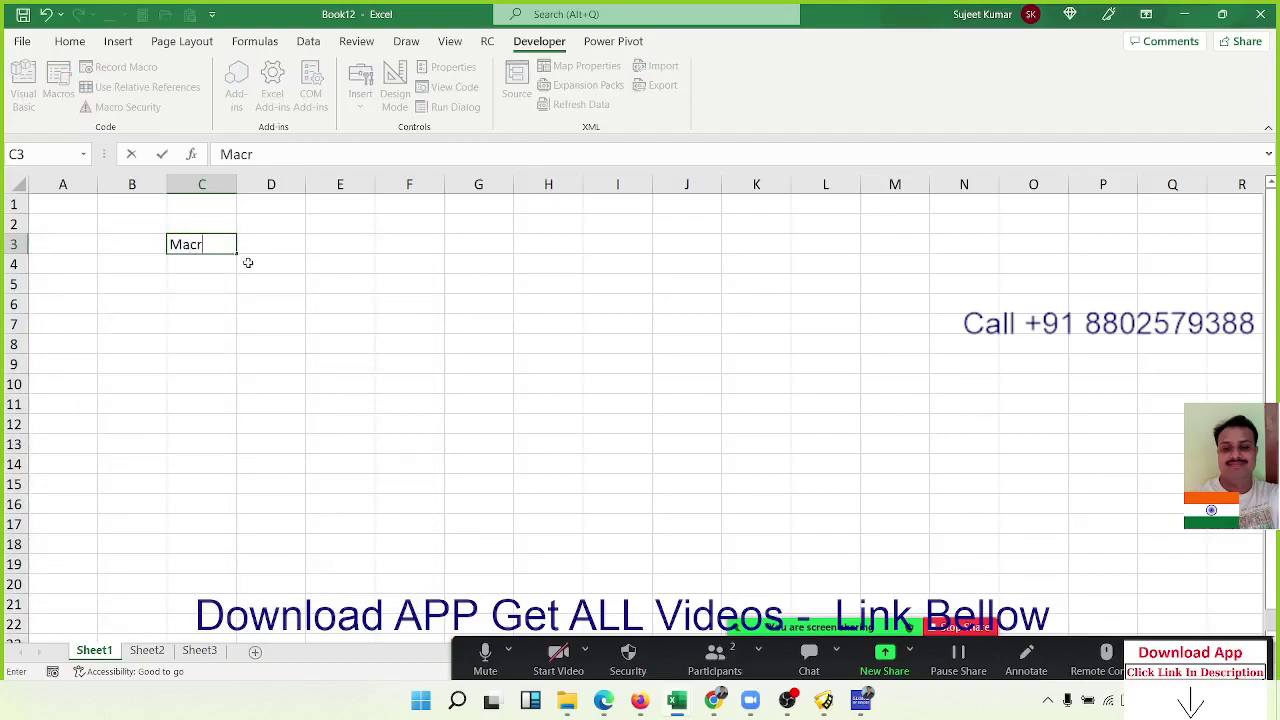
text(os)
key(Tab)
key(Tab)
key(Down)
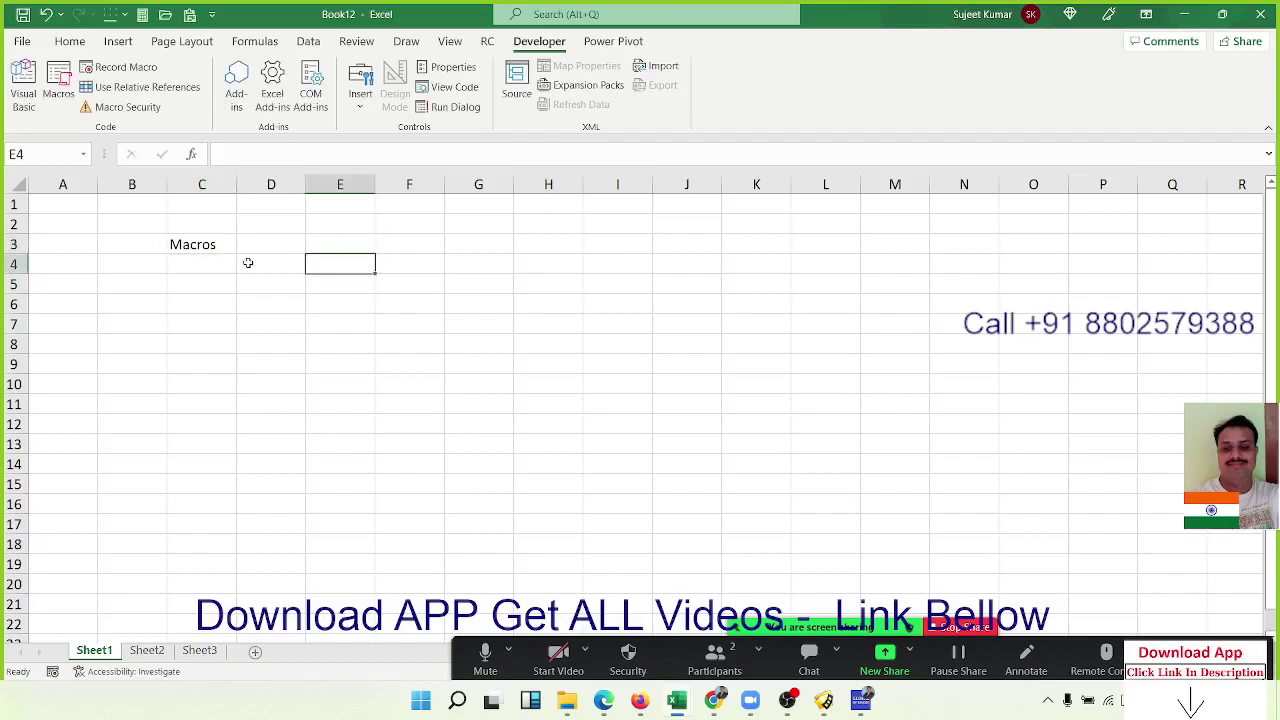
text(Publc)
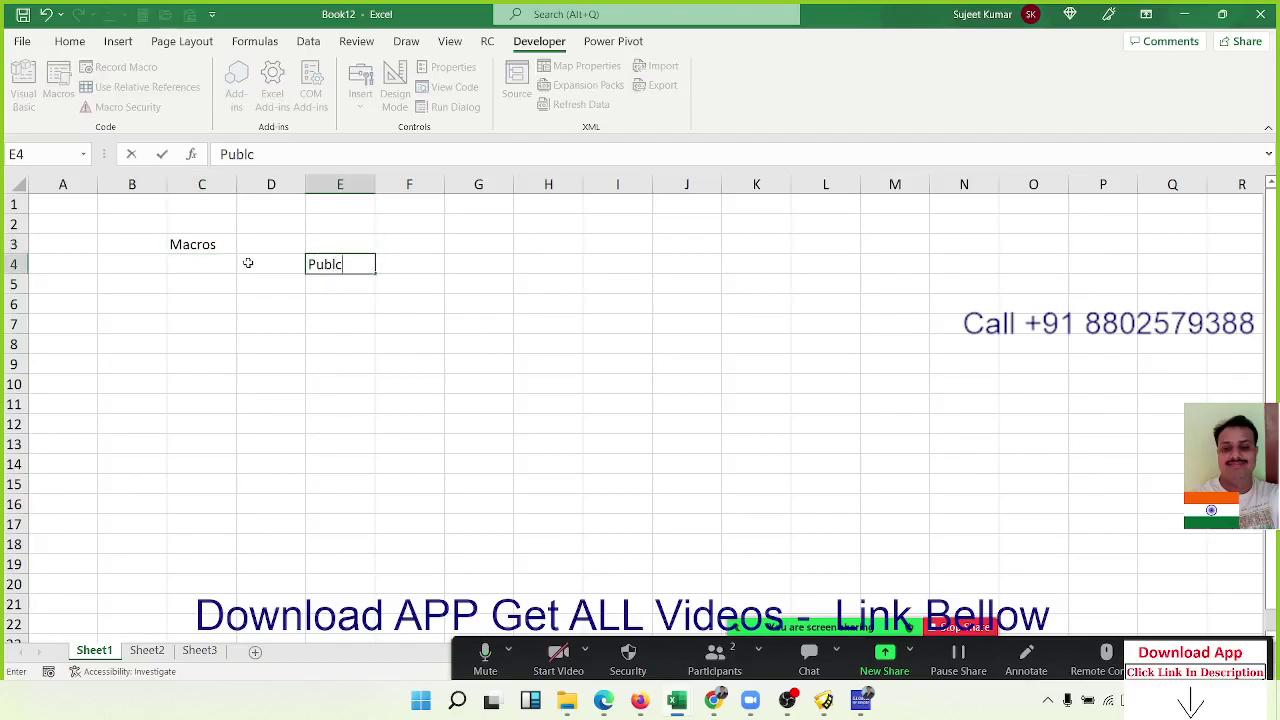
key(BackSpace)
text(ic)
text( Macros)
key(Return)
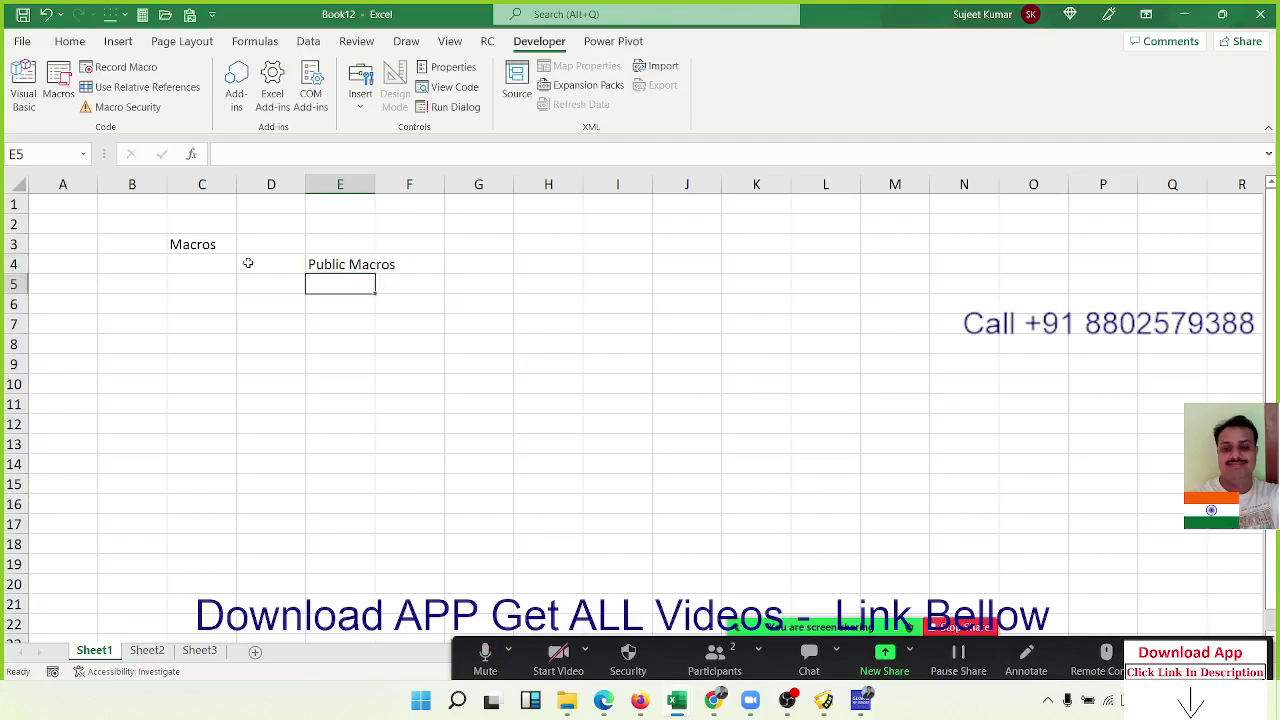
click(58, 85)
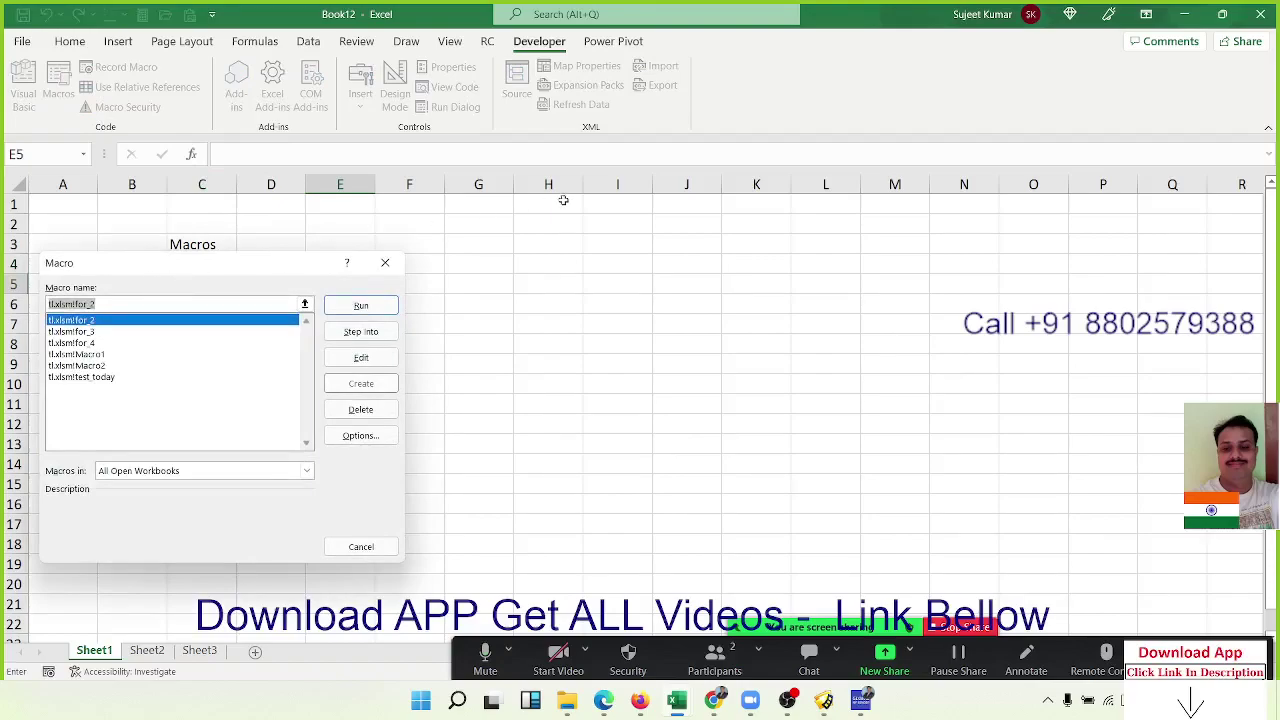
- Drag the Macro dialog aside to reveal Public Macros, then close it
drag(209, 259, 735, 146)
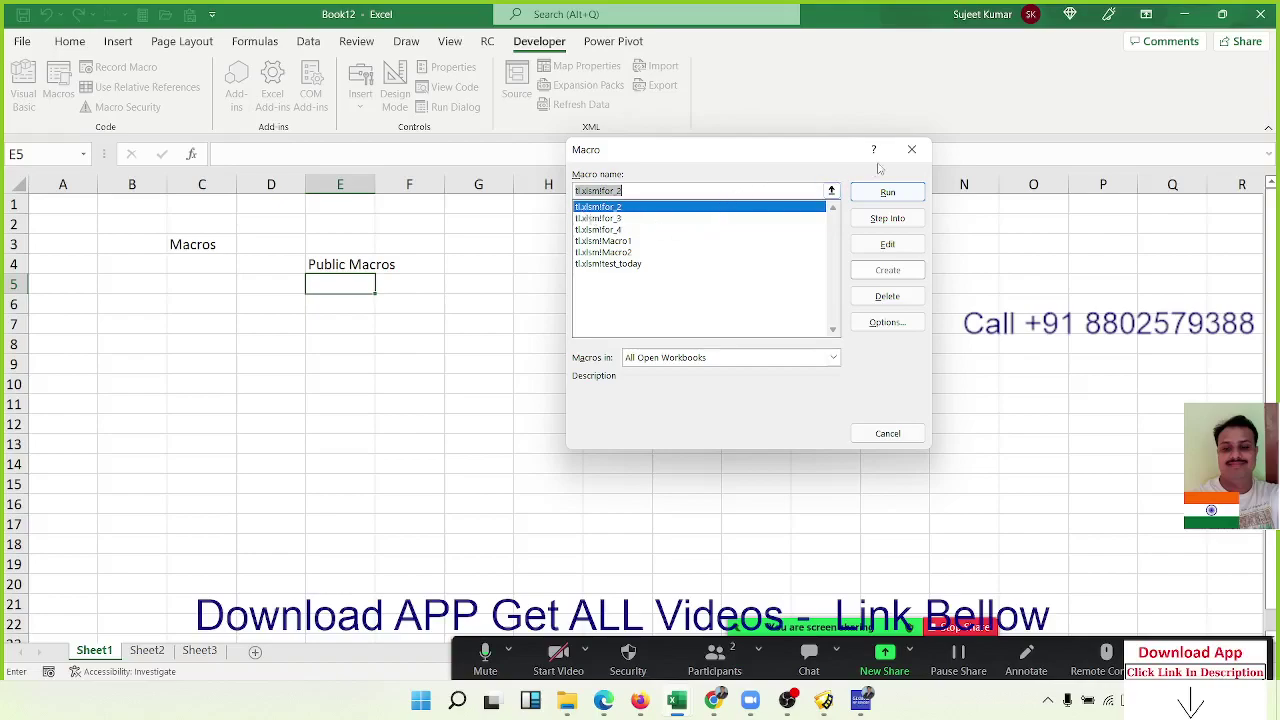
click(912, 149)
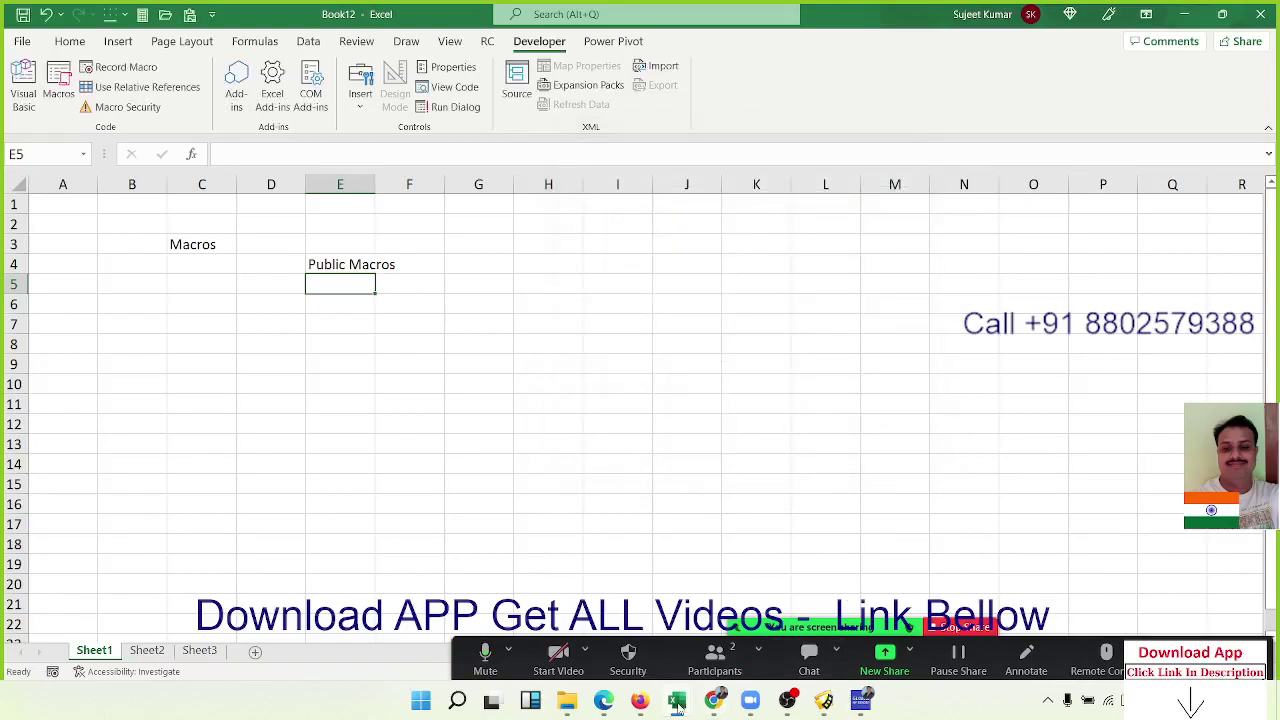
click(677, 700)
- Close the tl workbook, then confirm Book12's Macro list is now empty
click(368, 340)
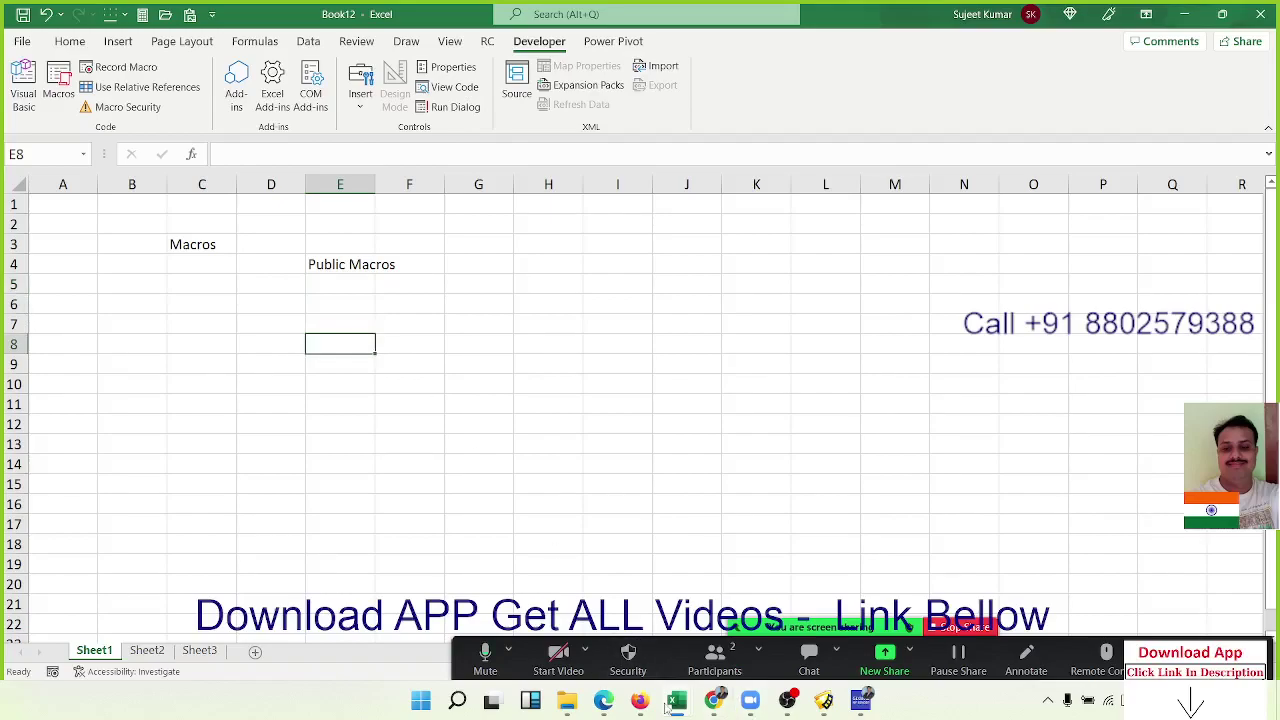
mouse_move(676, 702)
click(110, 642)
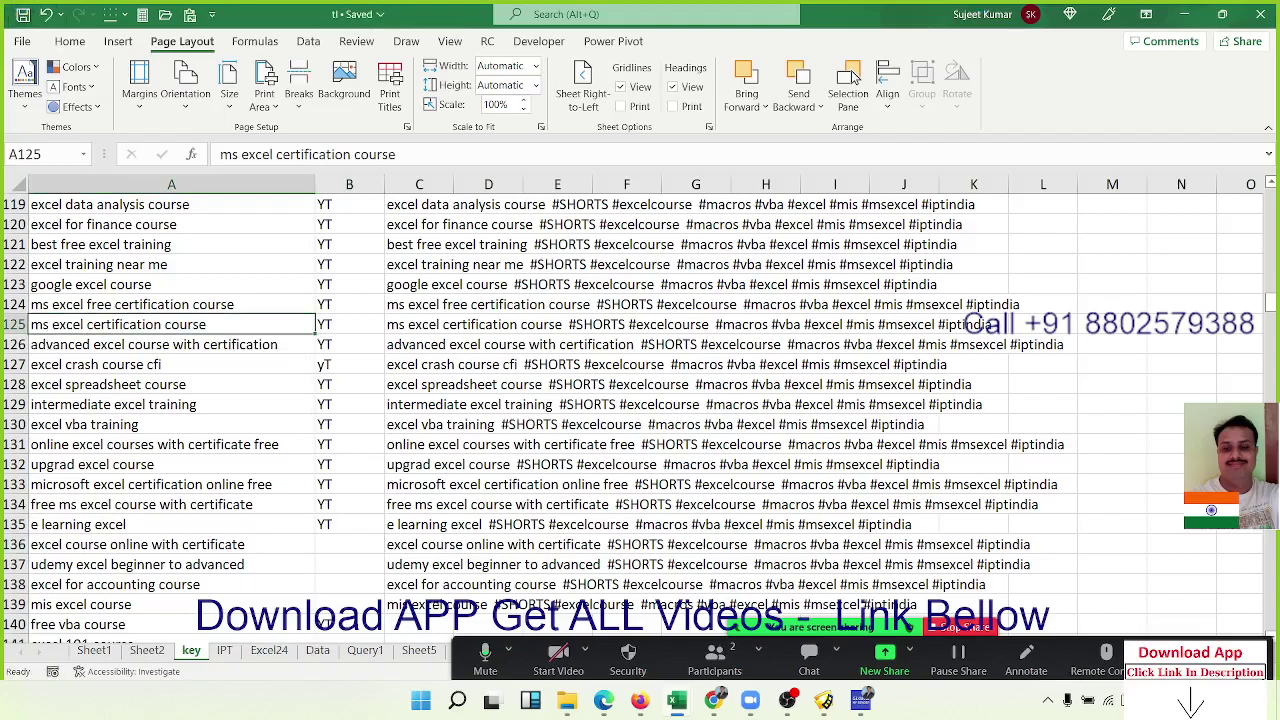
click(1263, 13)
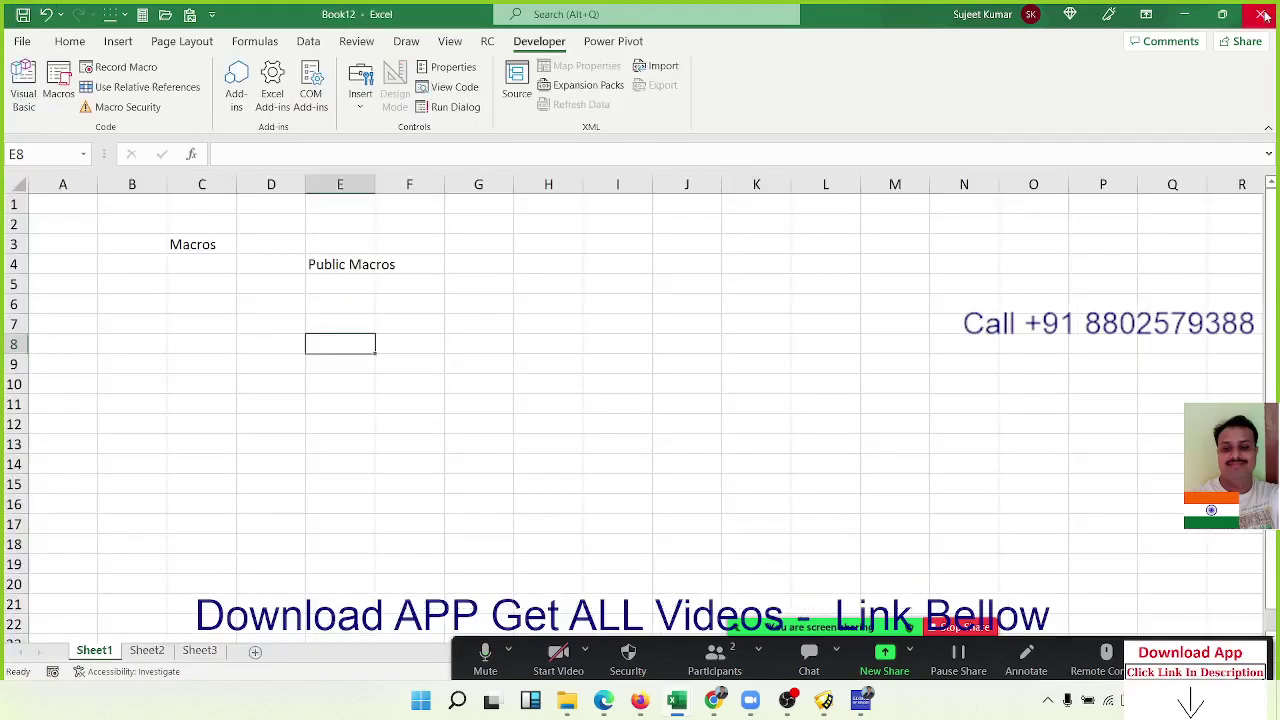
click(58, 92)
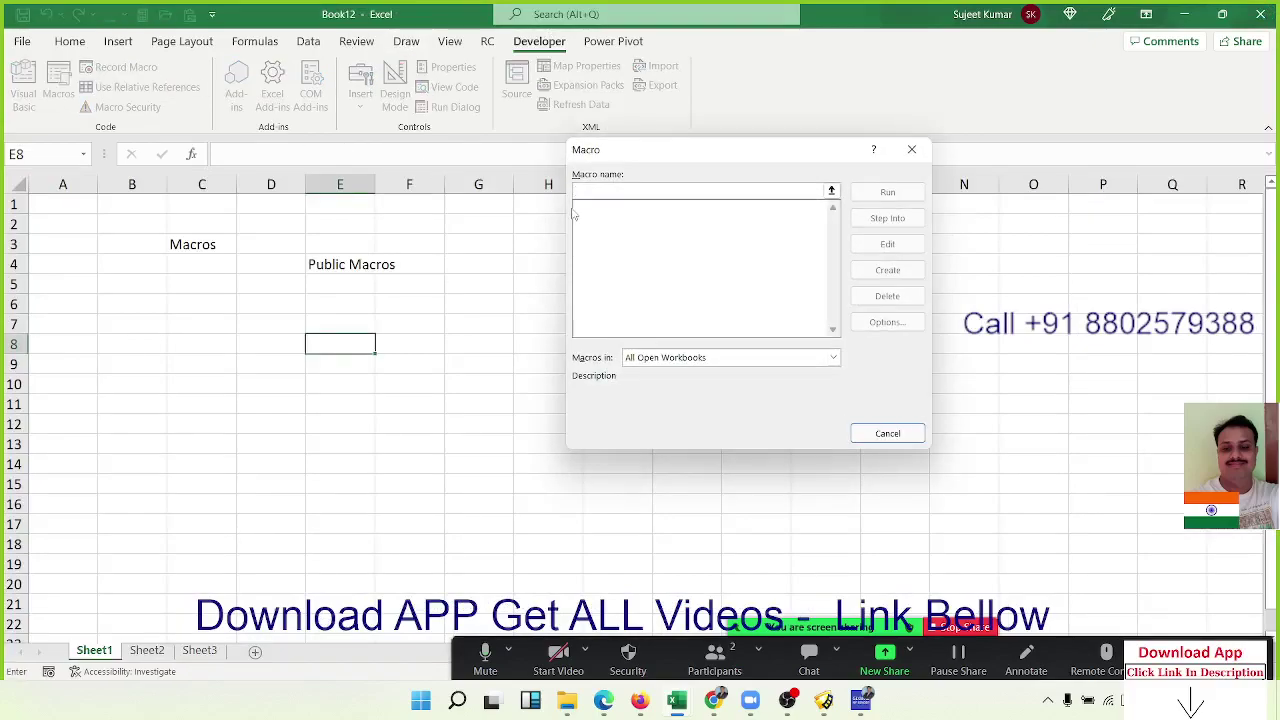
click(911, 149)
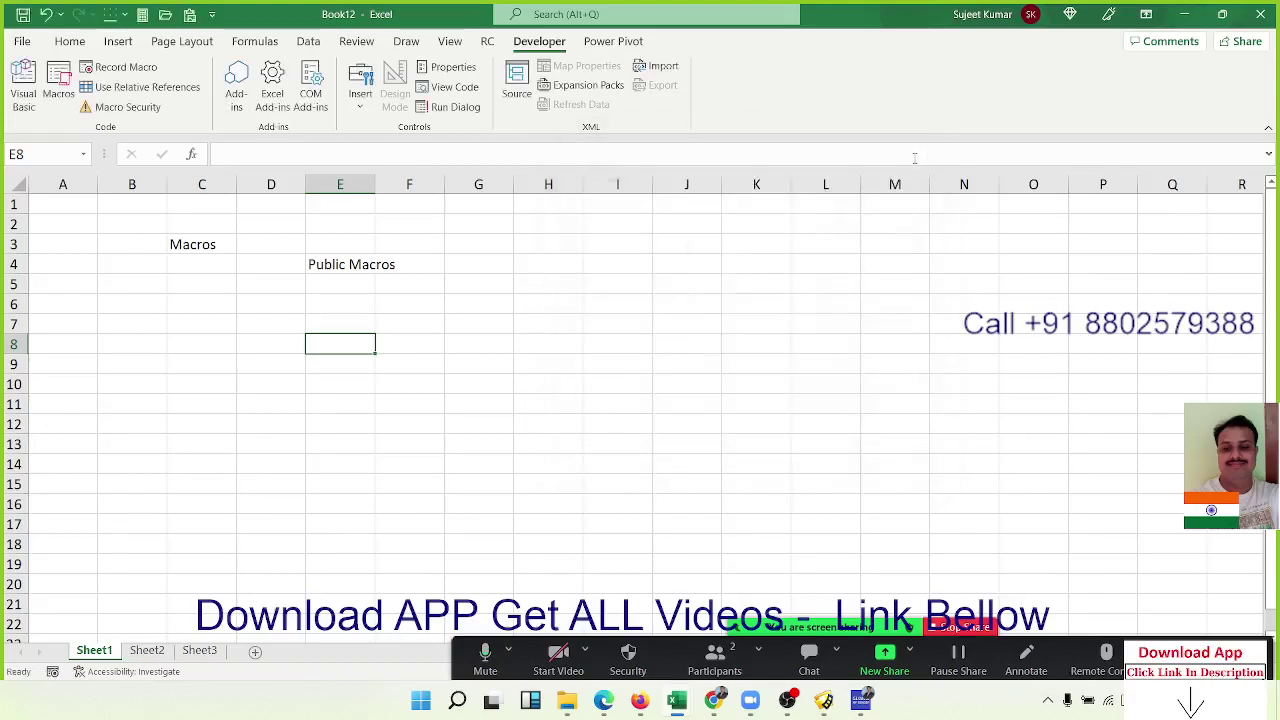
- Return to the Home tab, glance at Conditional Formatting, then press Alt+F11
click(70, 41)
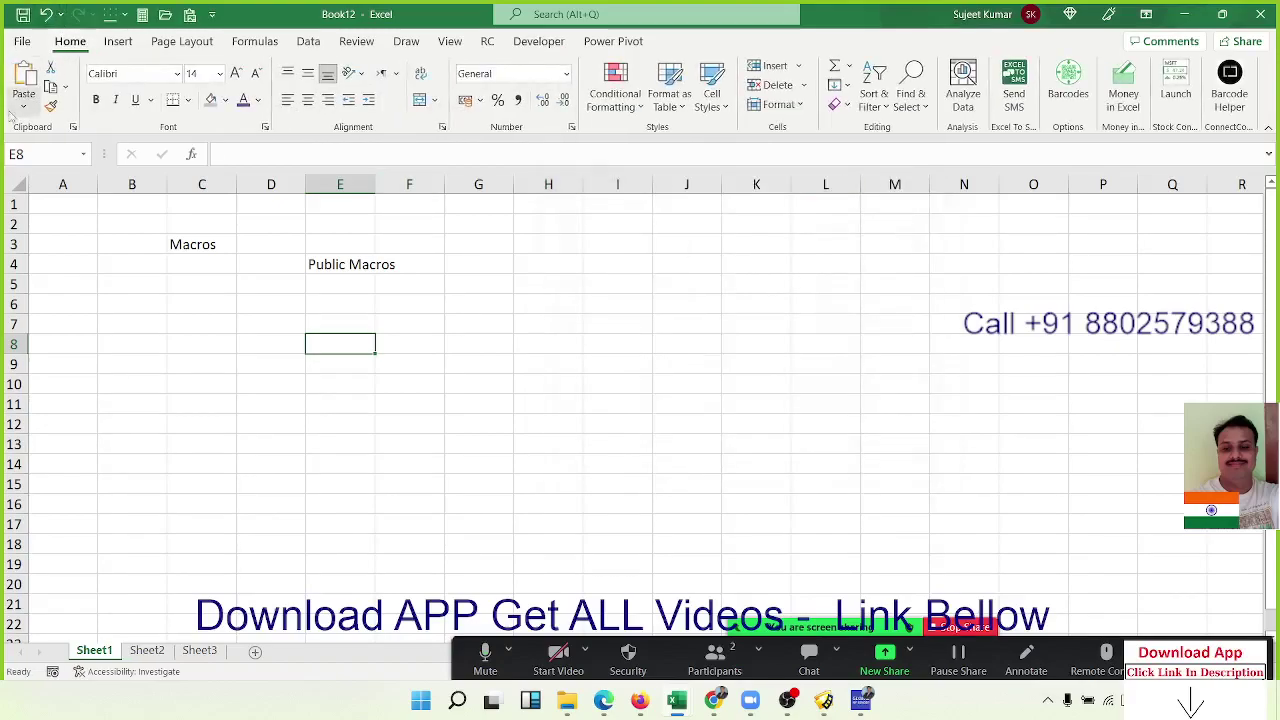
click(615, 95)
click(1078, 312)
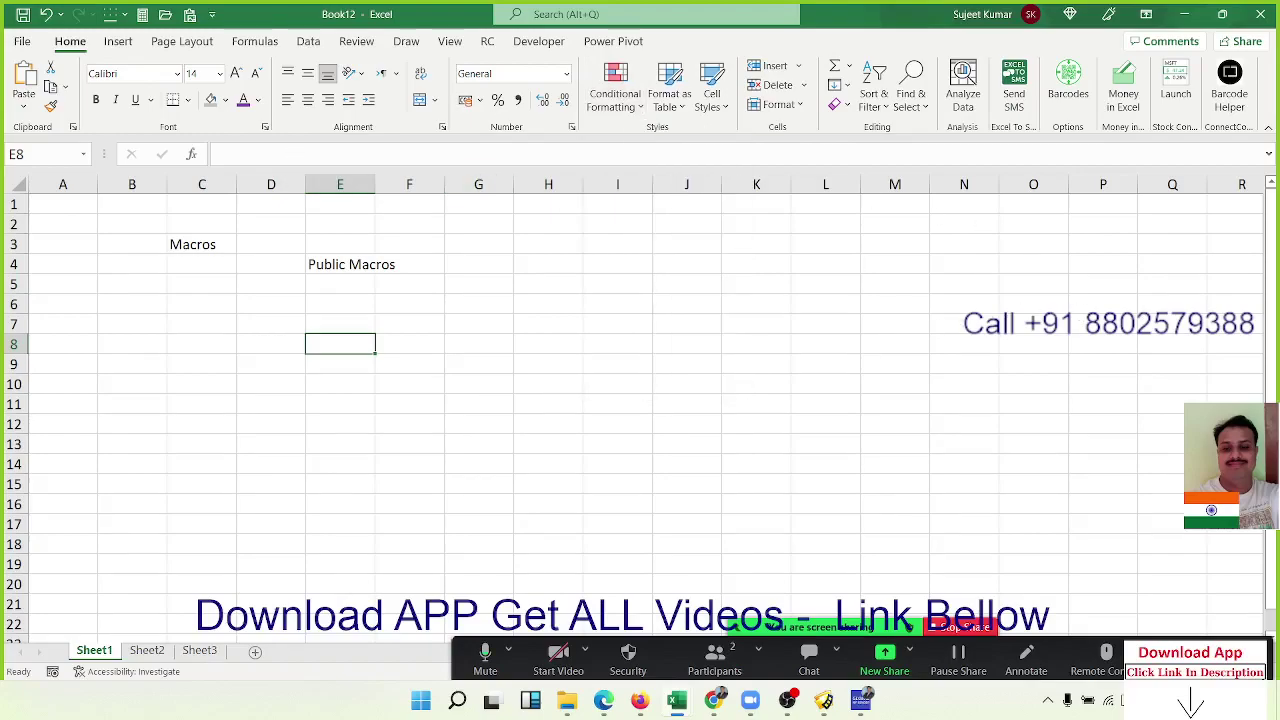
key(alt+F11)
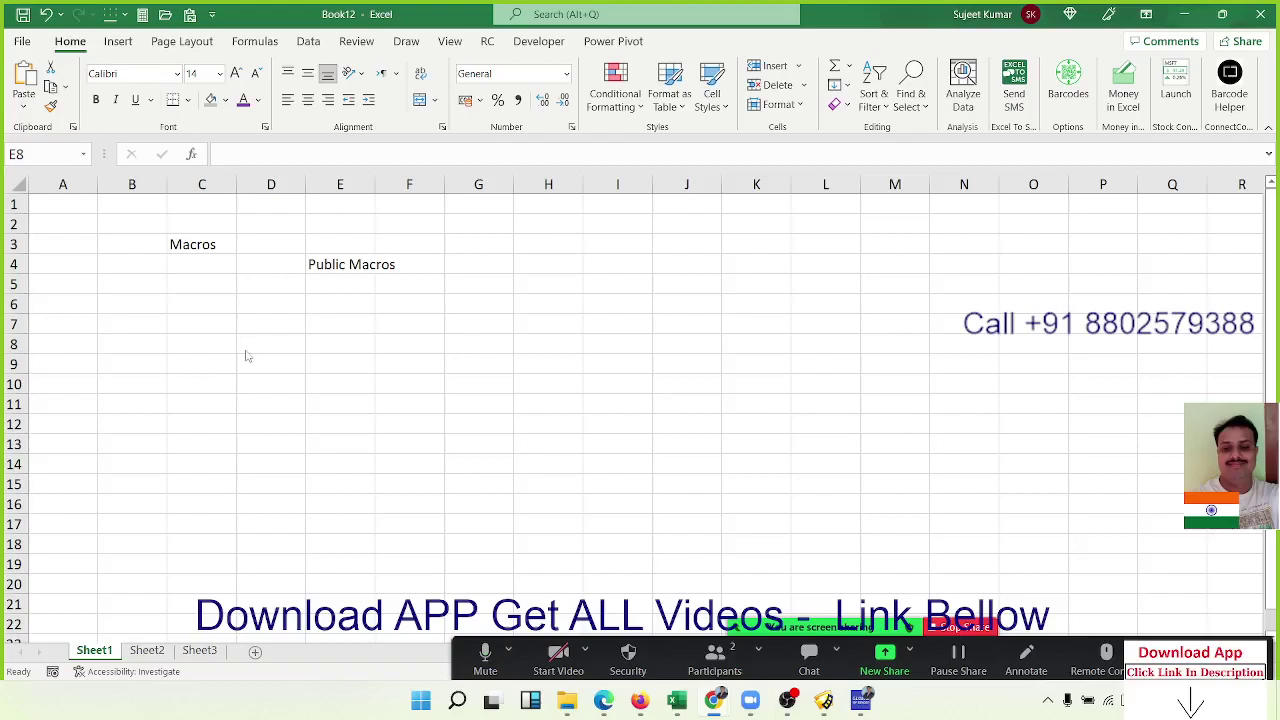
- Enter 'Personal Macros' in cell E7
click(337, 319)
text(P)
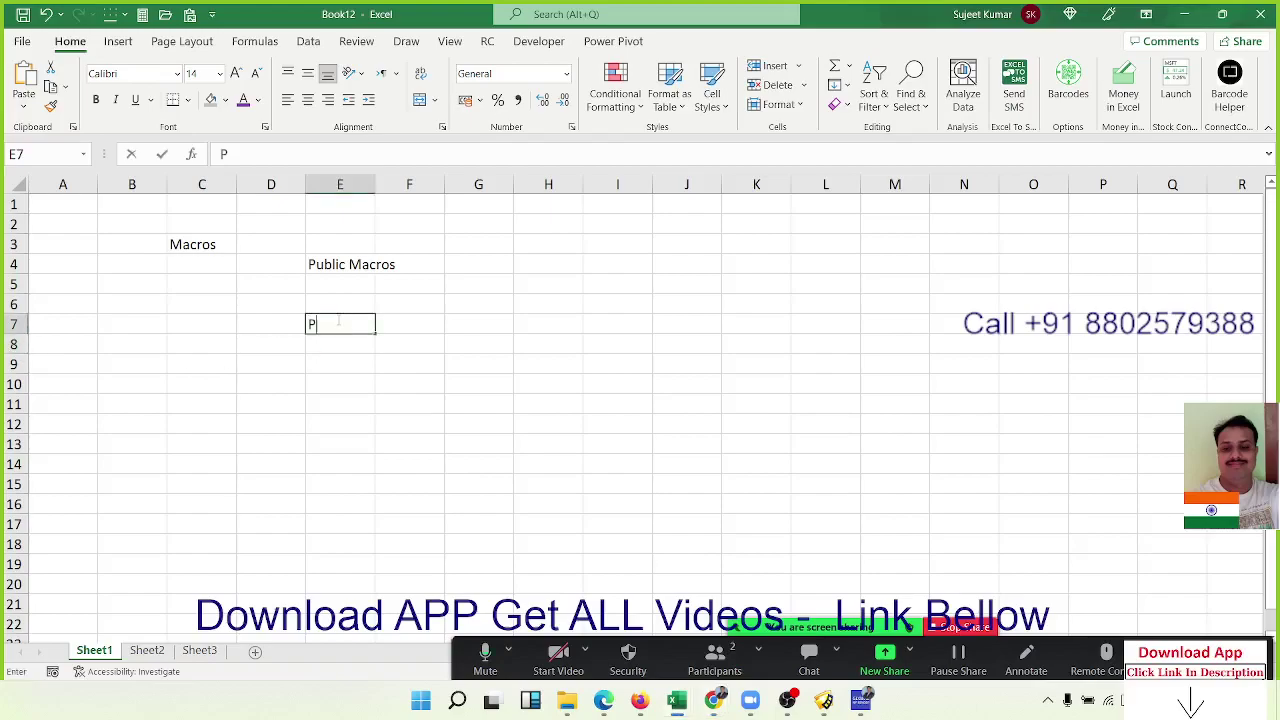
text(ersonal)
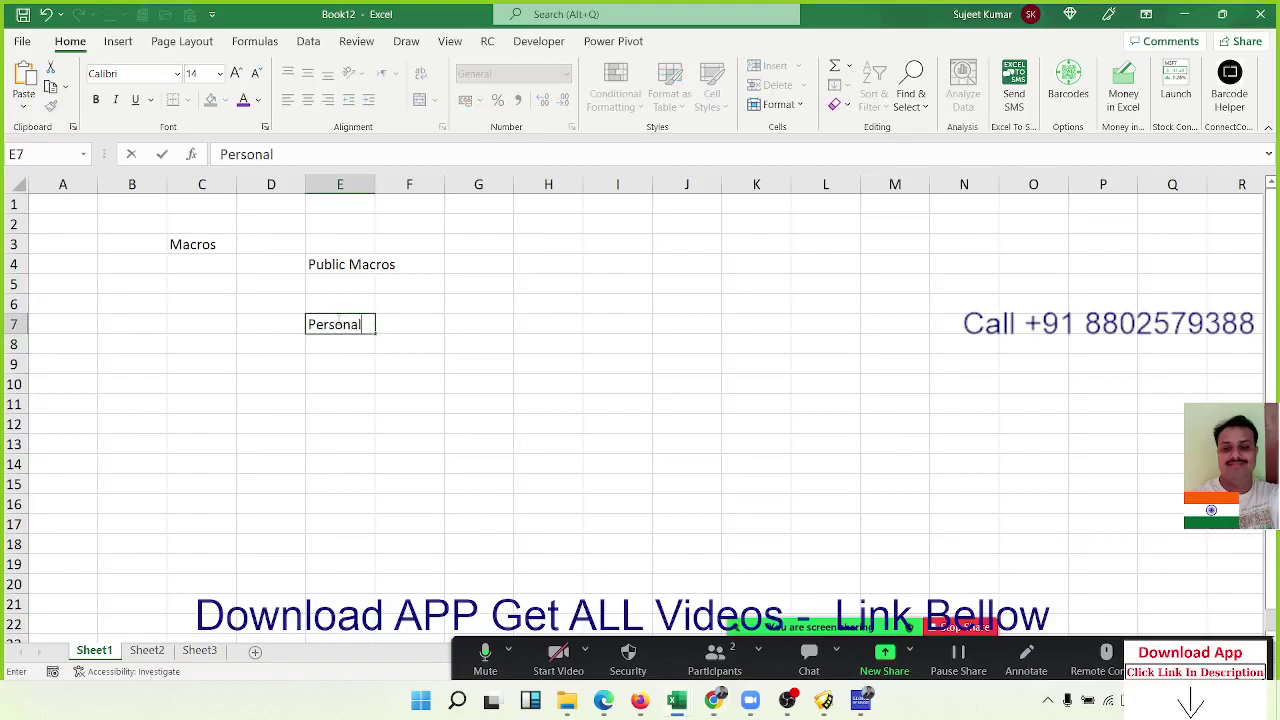
text( MAcro)
key(BackSpace)
key(BackSpace)
key(BackSpace)
key(BackSpace)
text(acr)
text(os\)
key(Return)
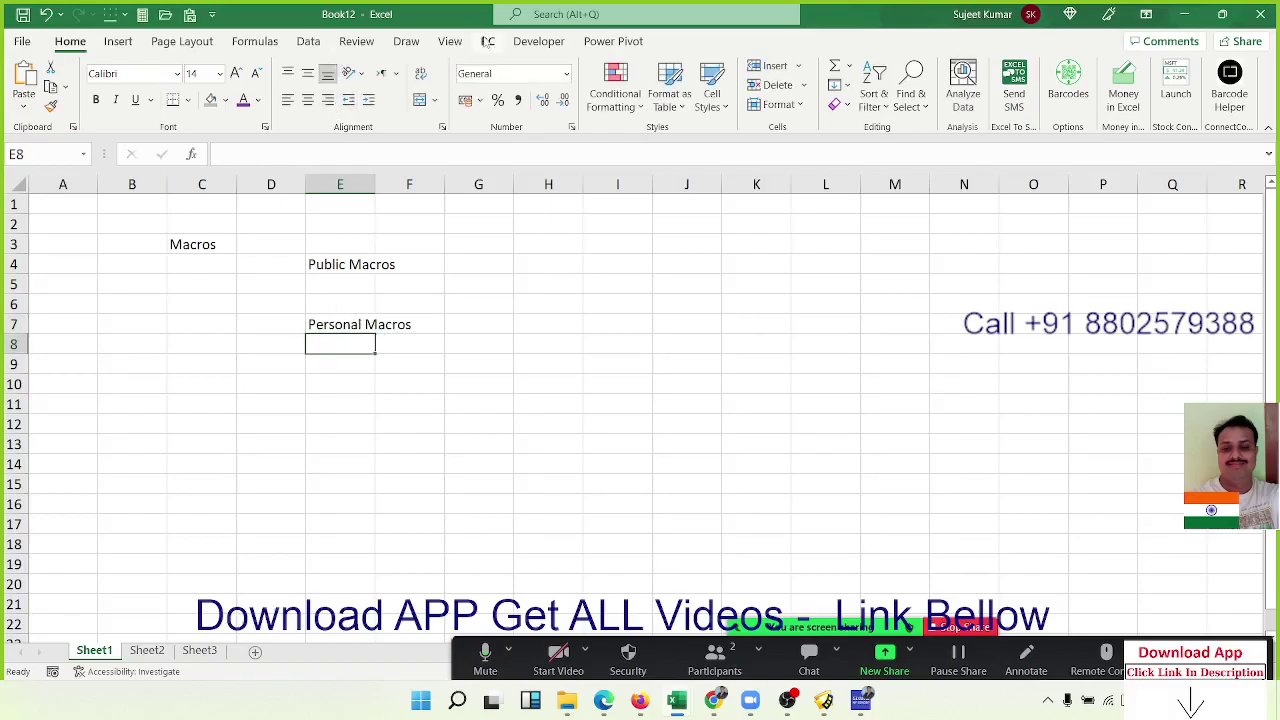
- In Record Macro, set storage to Personal Macro Workbook, then cancel without recording
click(496, 42)
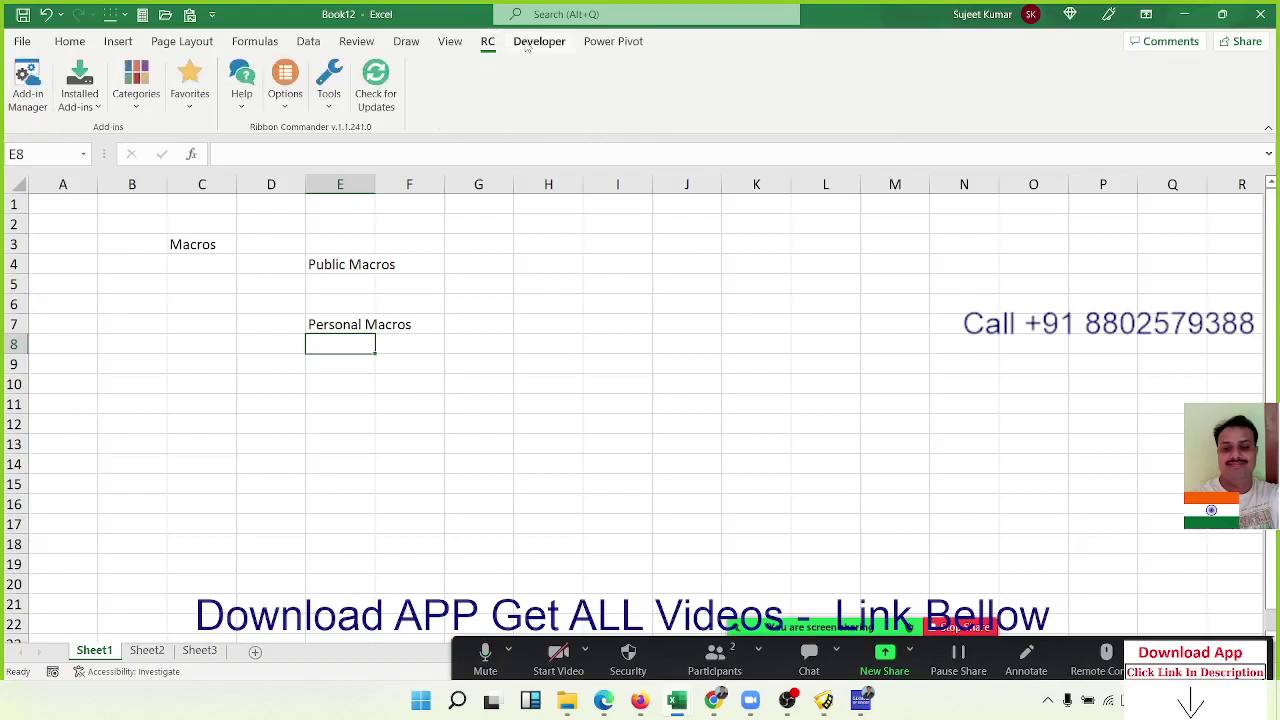
click(538, 42)
click(147, 74)
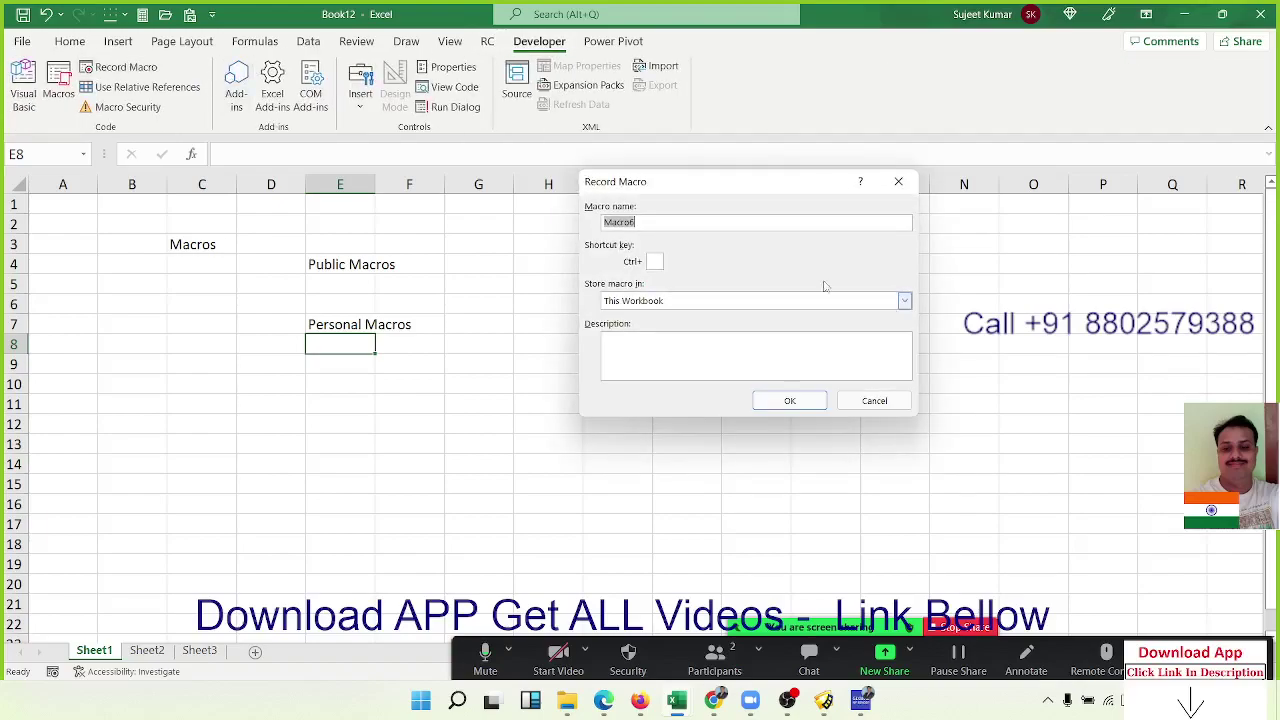
click(700, 300)
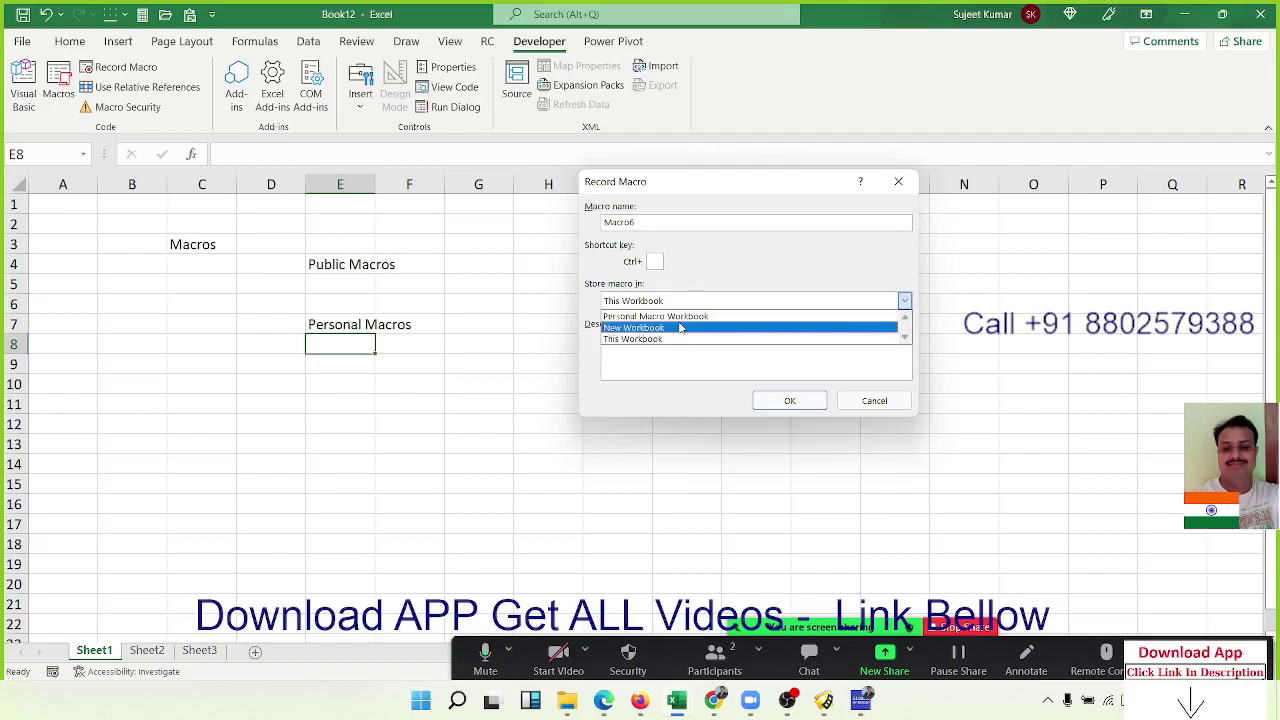
click(680, 316)
click(674, 302)
click(674, 339)
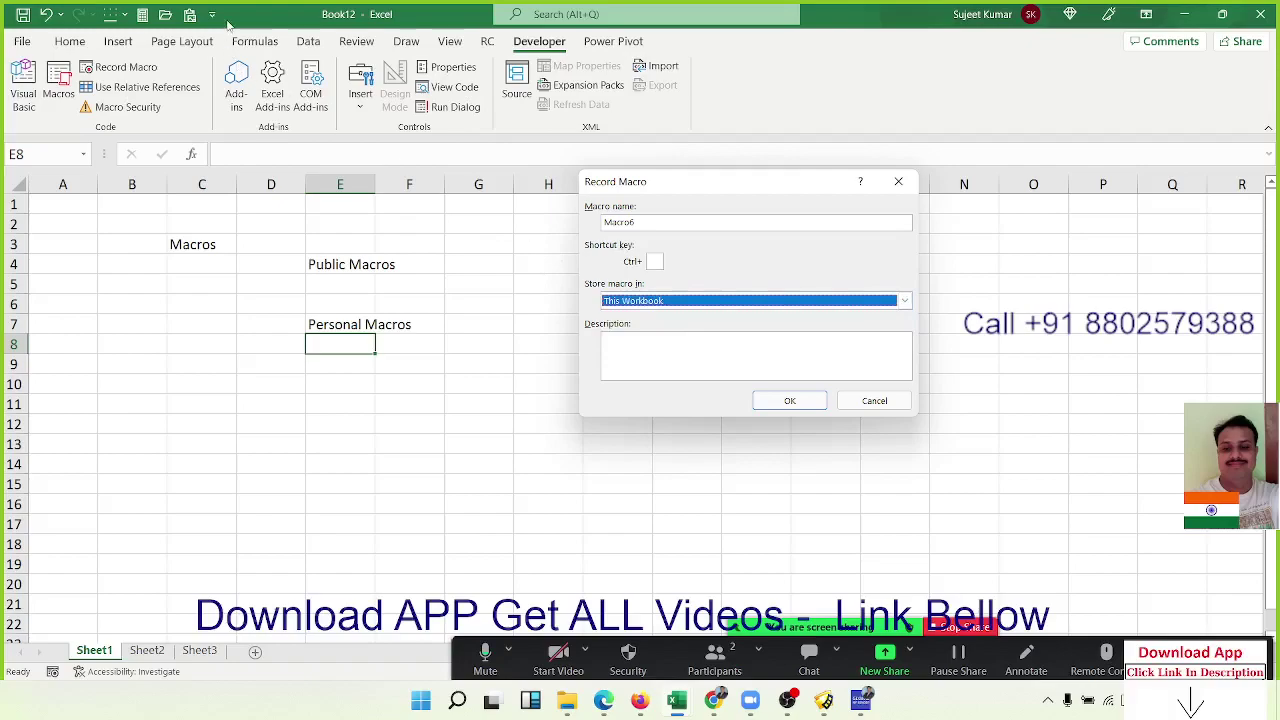
click(668, 303)
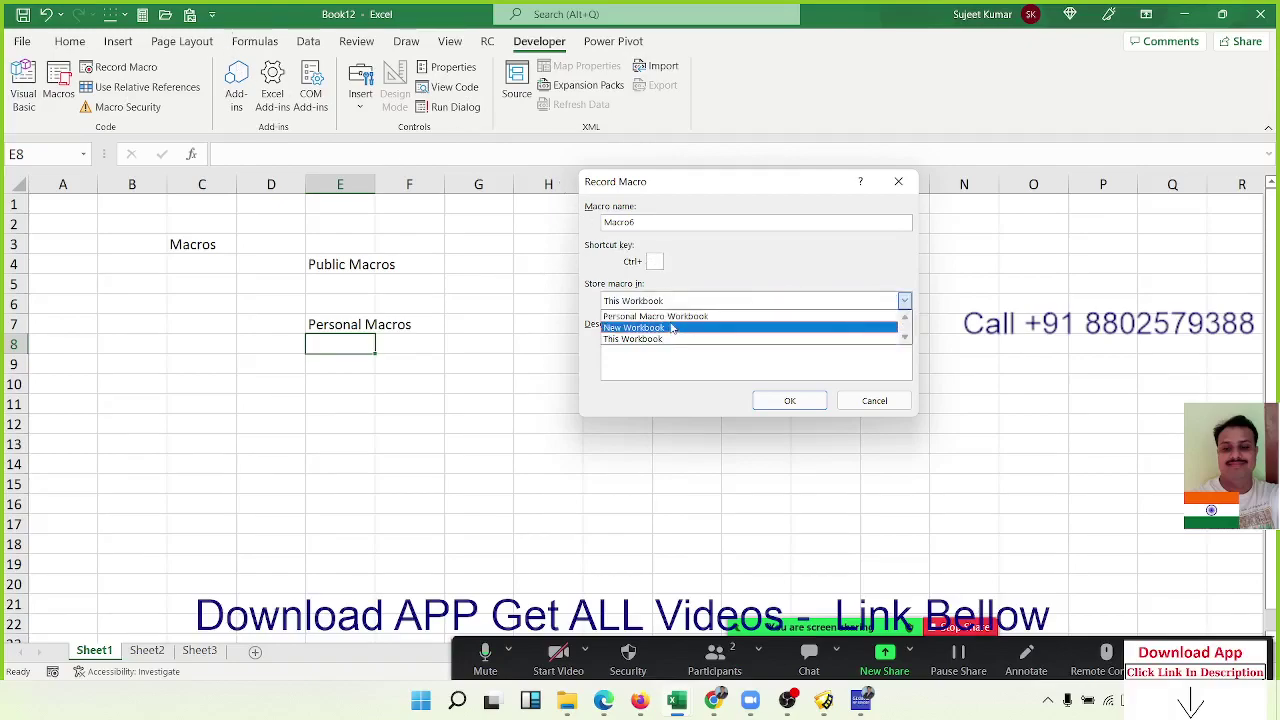
click(672, 316)
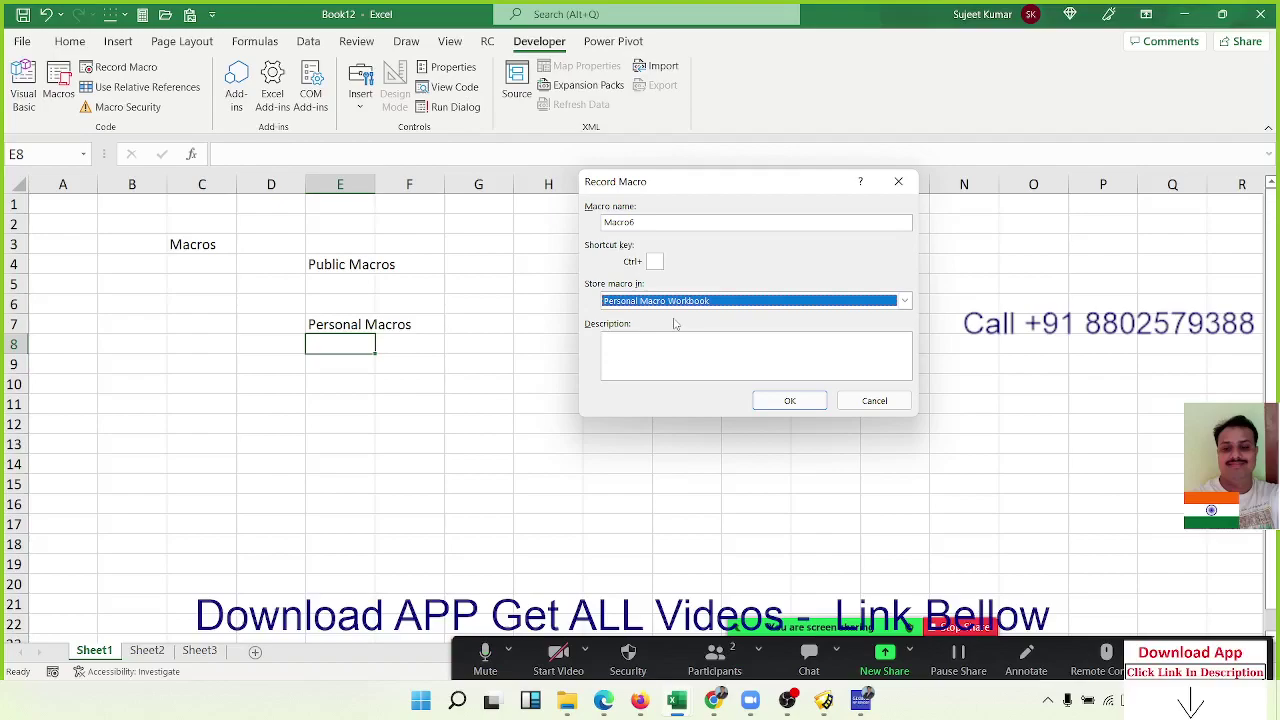
click(874, 400)
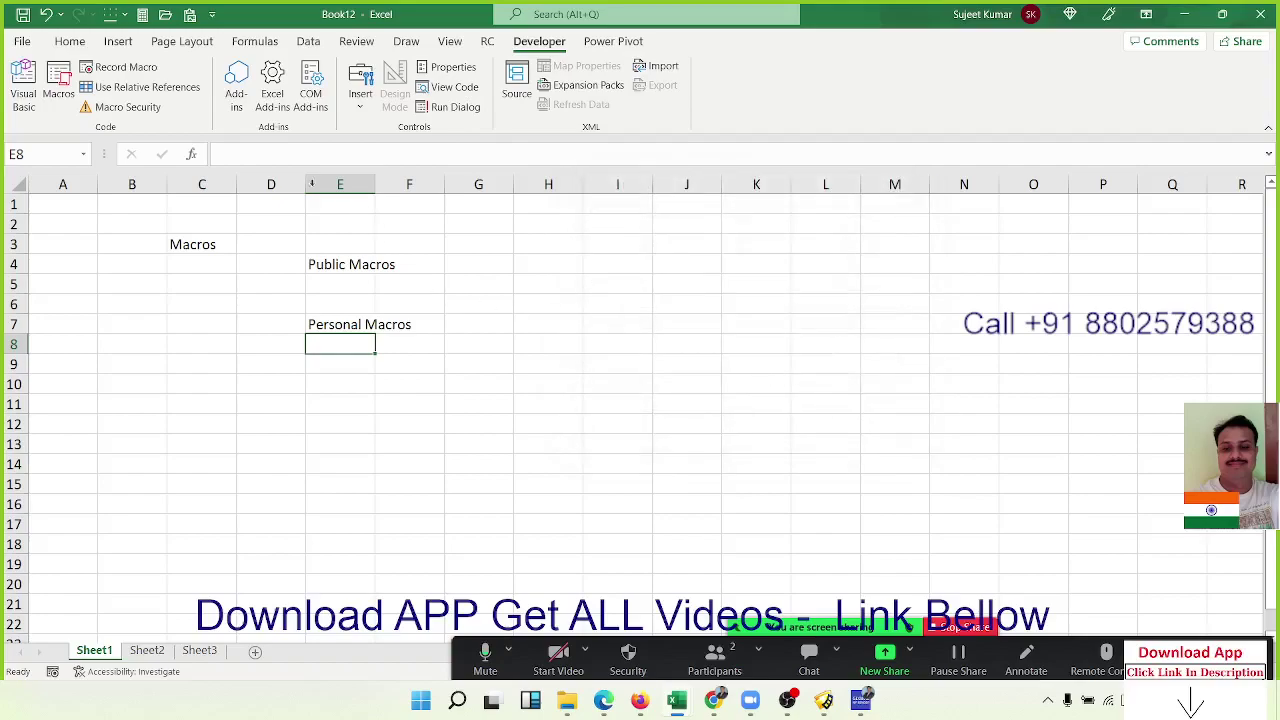
click(58, 85)
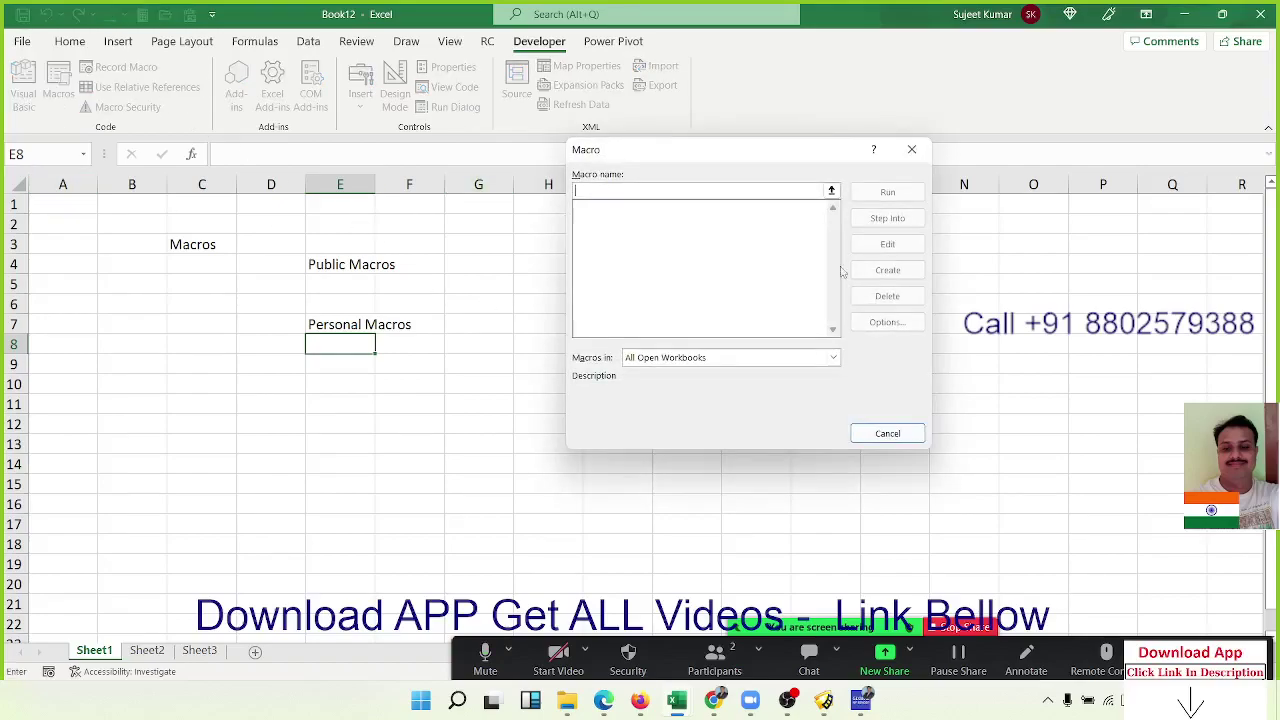
key(Escape)
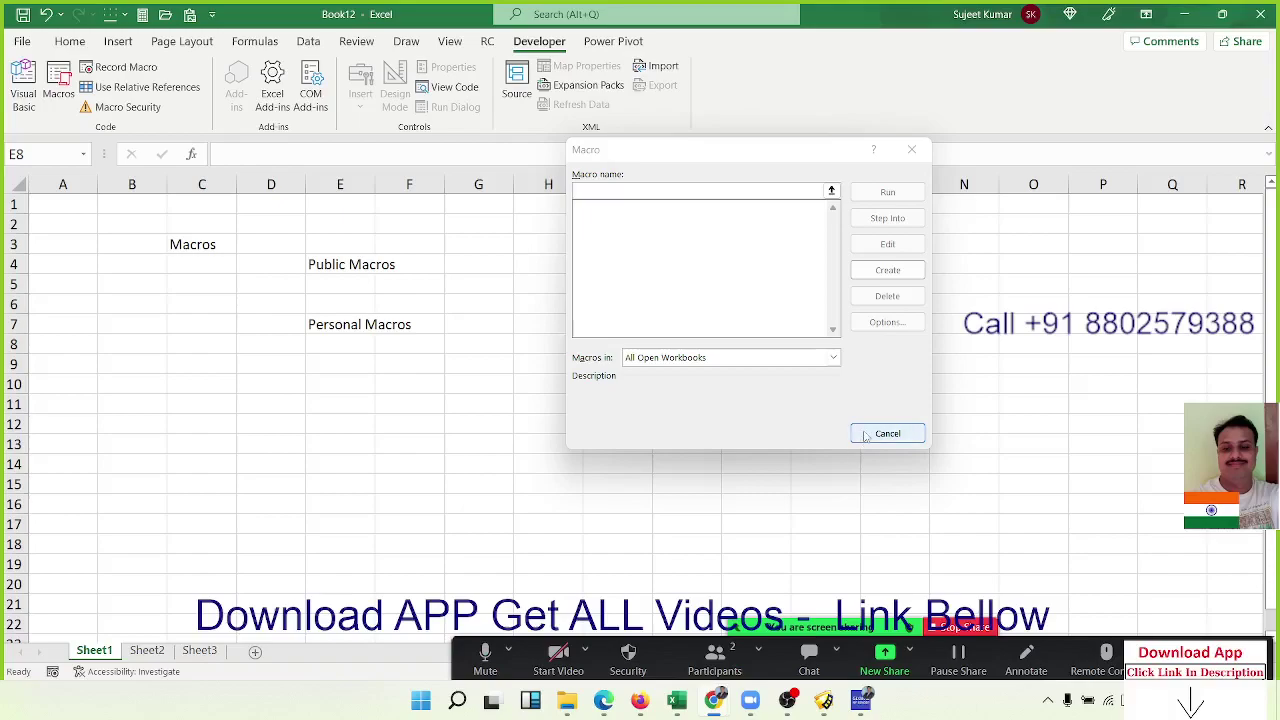
click(866, 436)
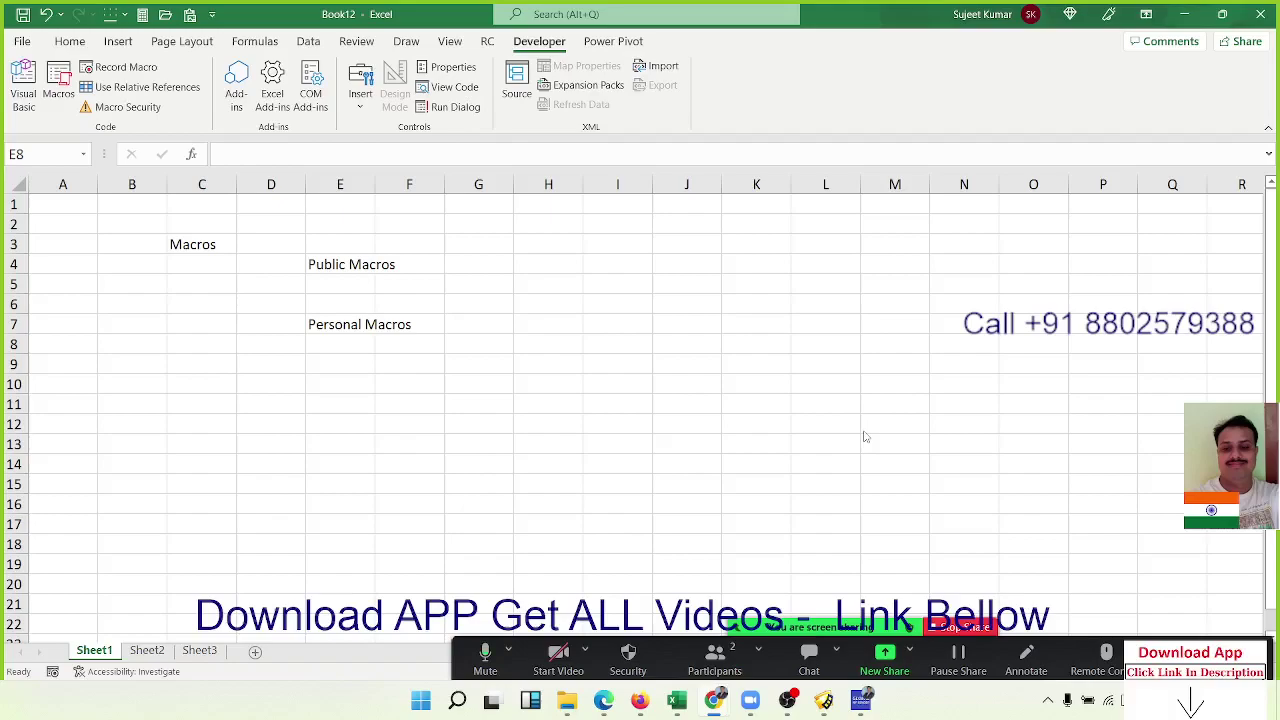
- Type 'add-ins' in H7 and 'Event Macros' in E9
click(565, 323)
text(add-)
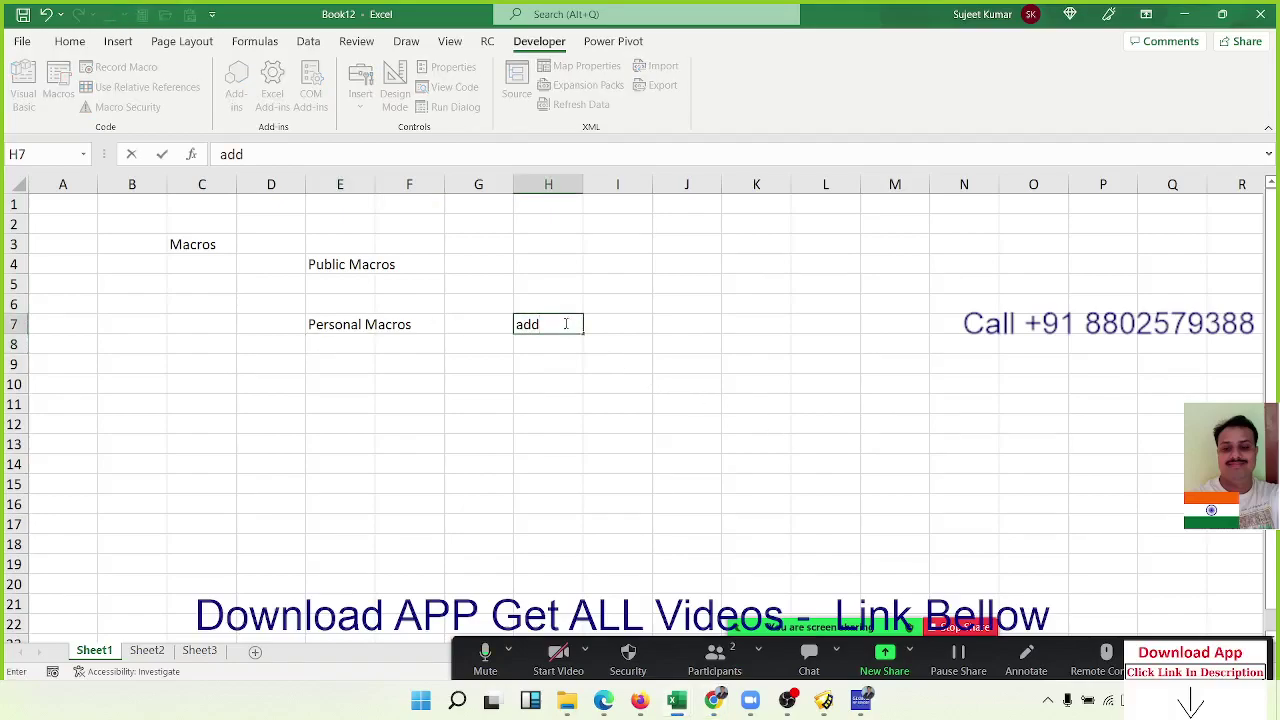
text(in)
text(s)
key(Return)
key(Return)
key(Left)
key(Left)
key(Left)
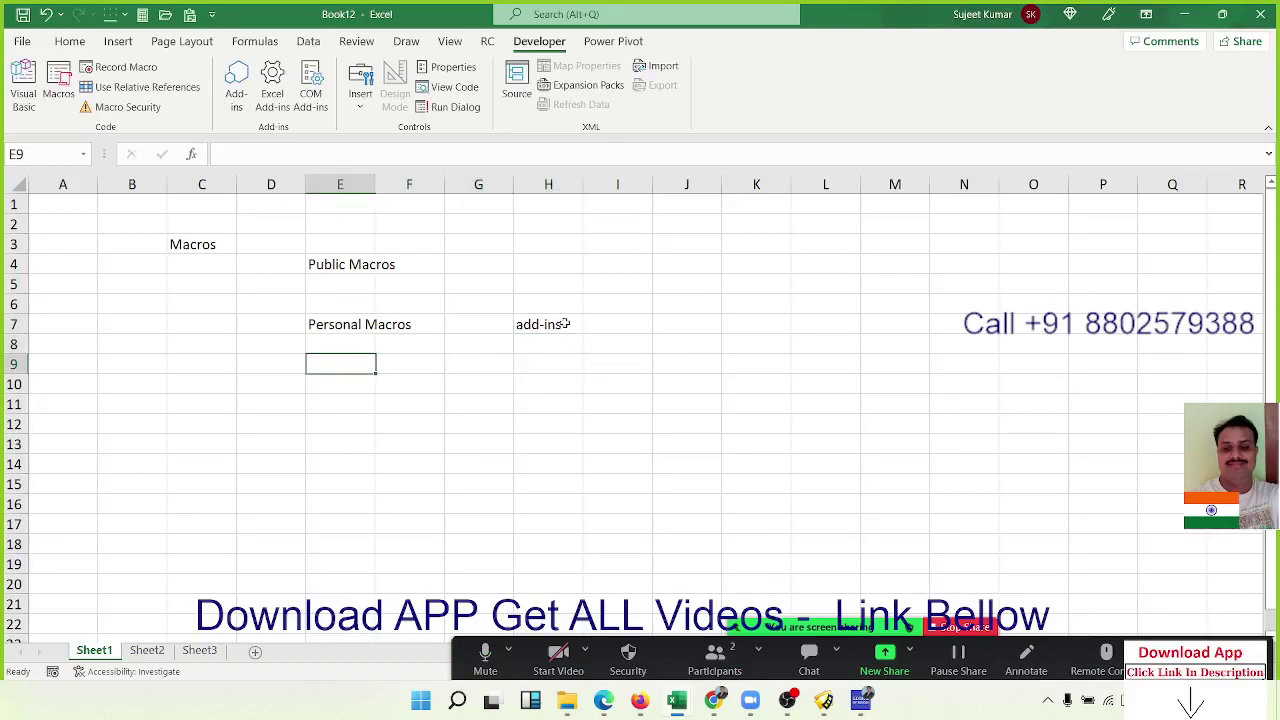
key(Down)
key(Up)
text(Eve)
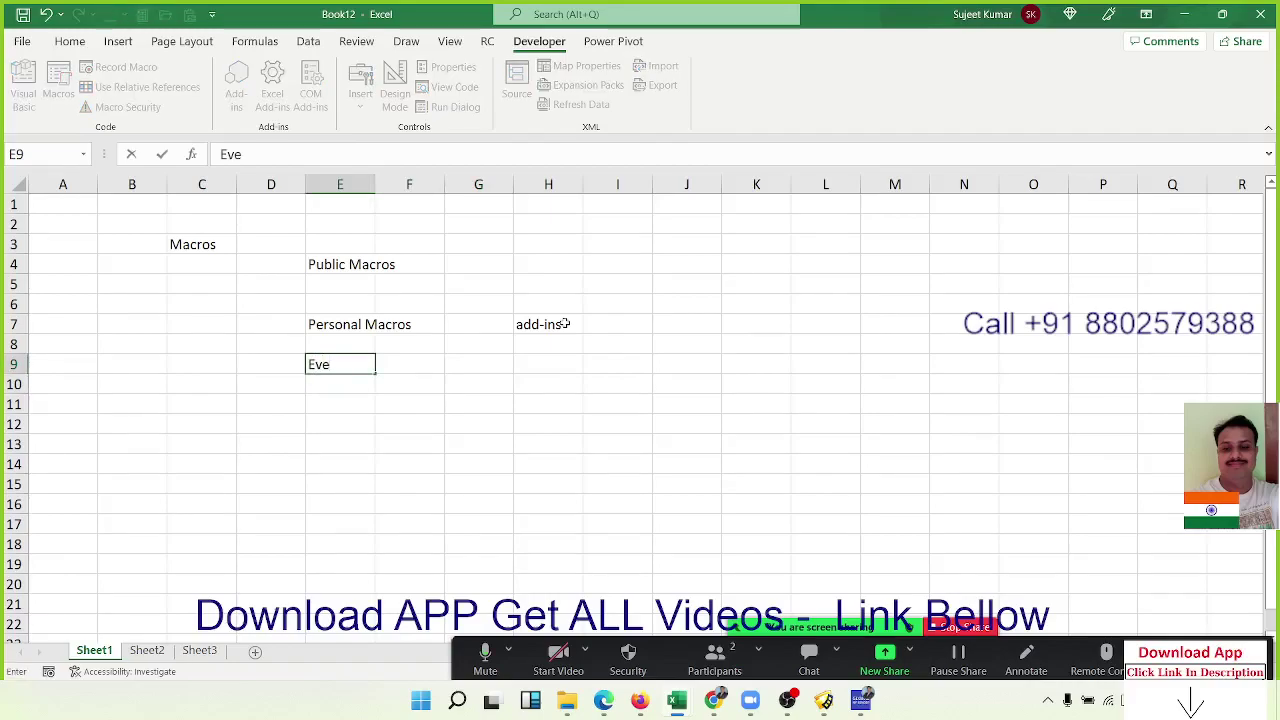
text(nt Macro)
text(s)
key(Return)
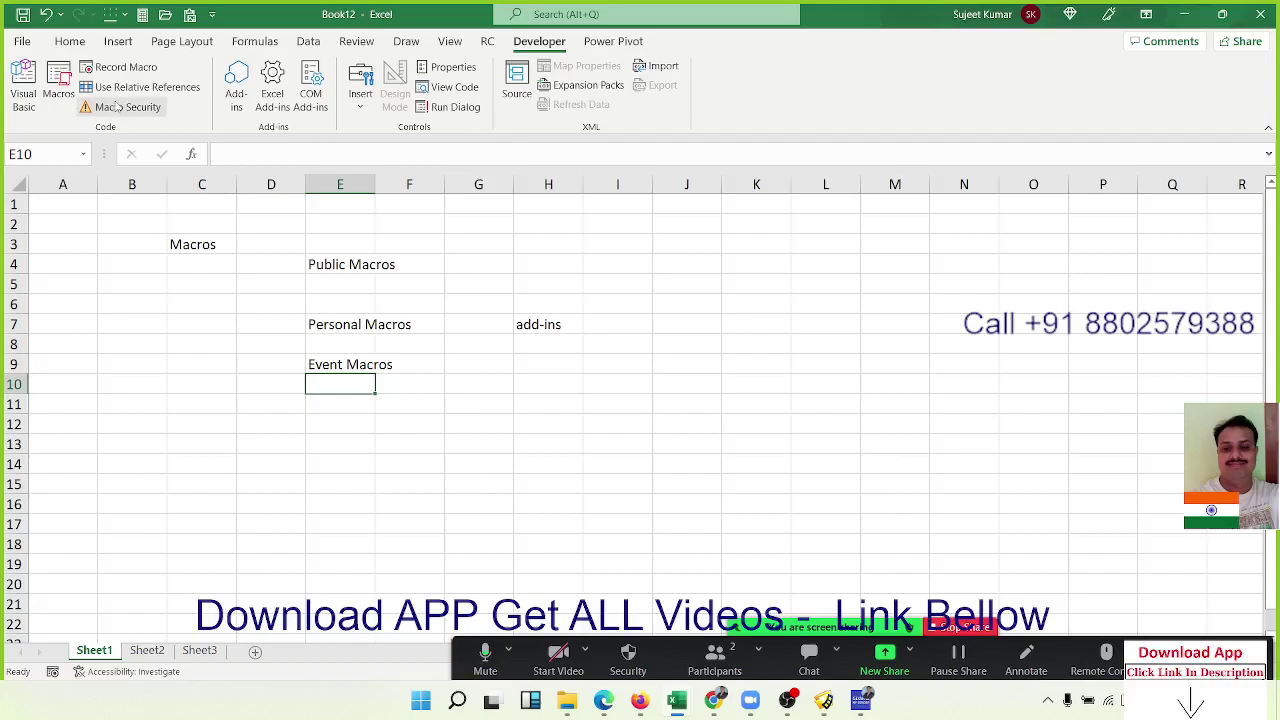
click(70, 84)
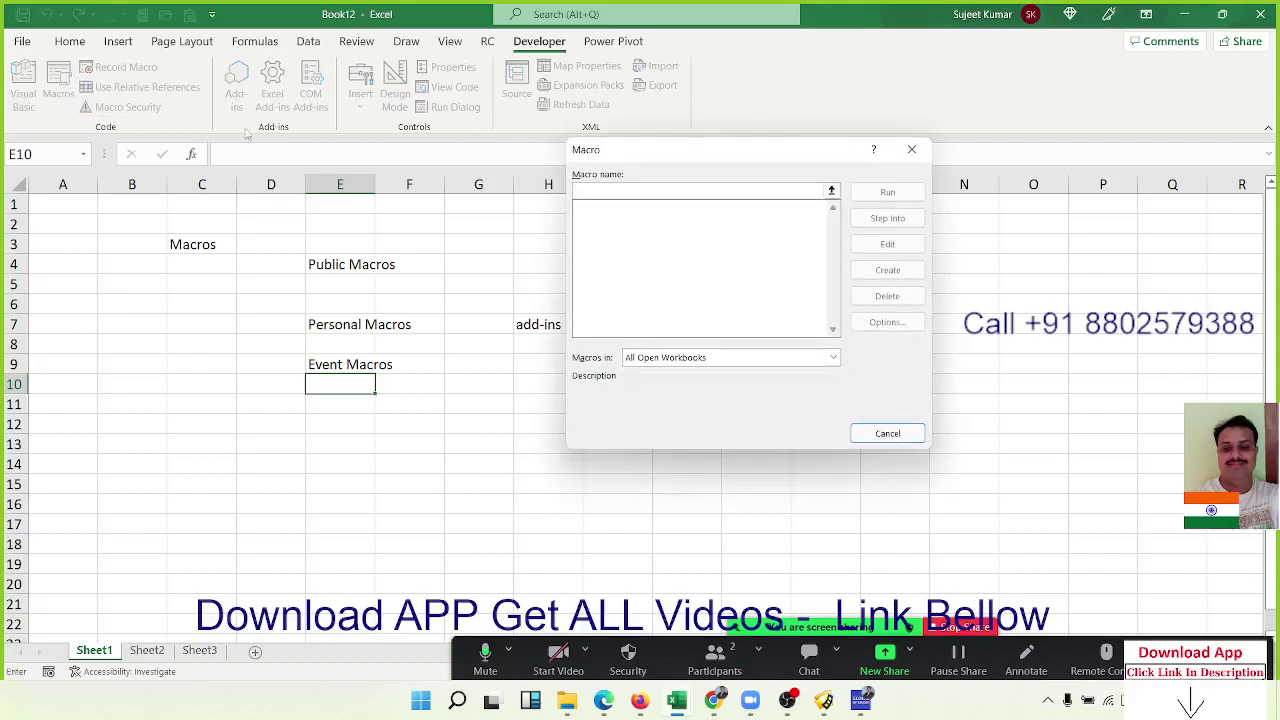
click(698, 222)
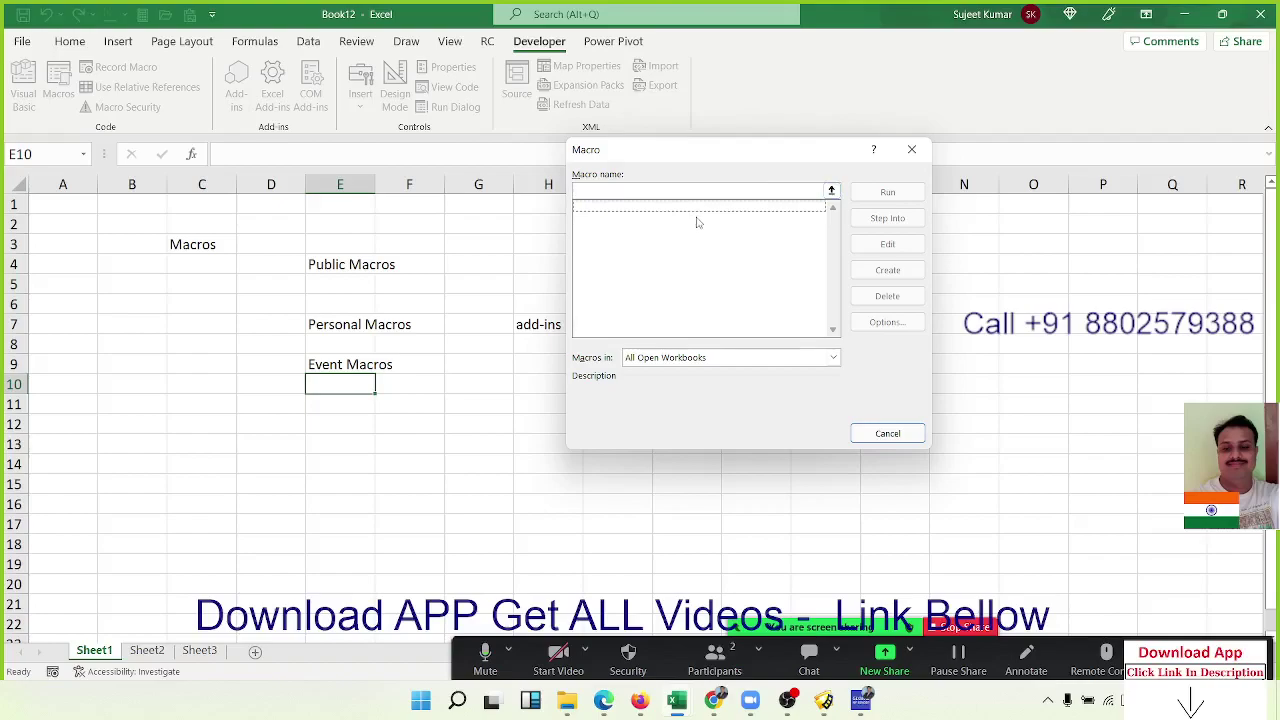
click(911, 149)
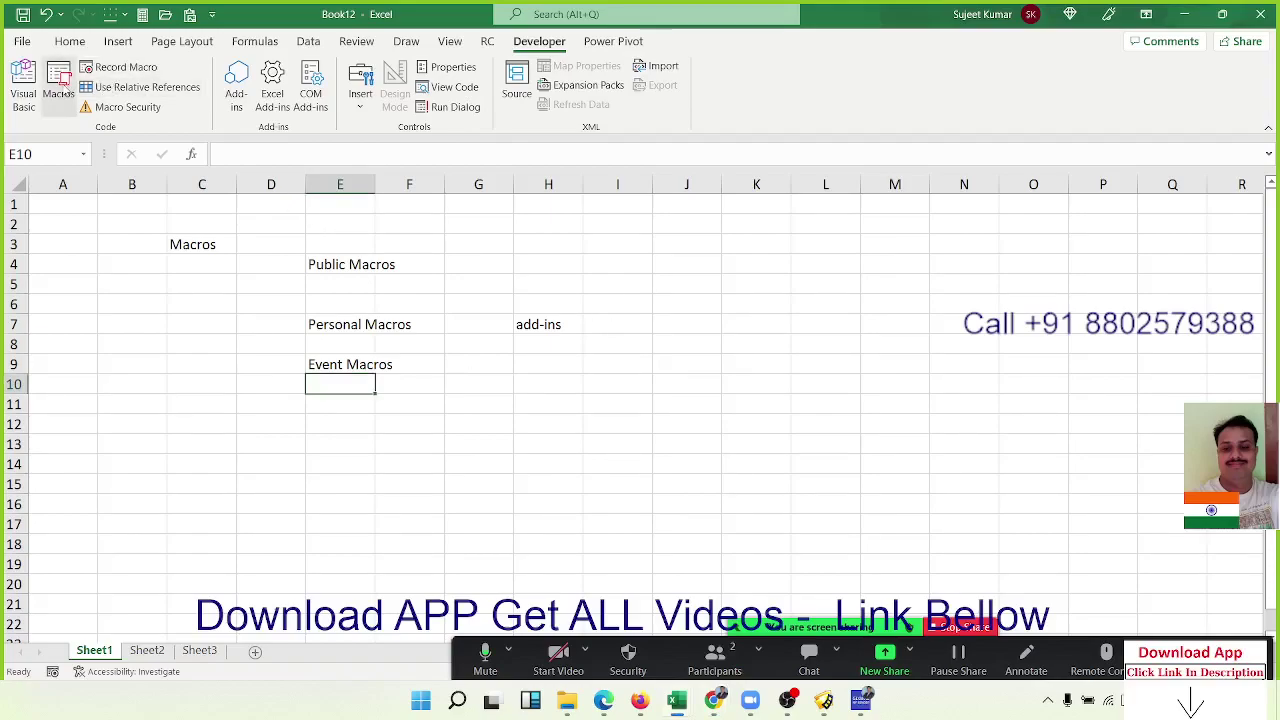
click(60, 88)
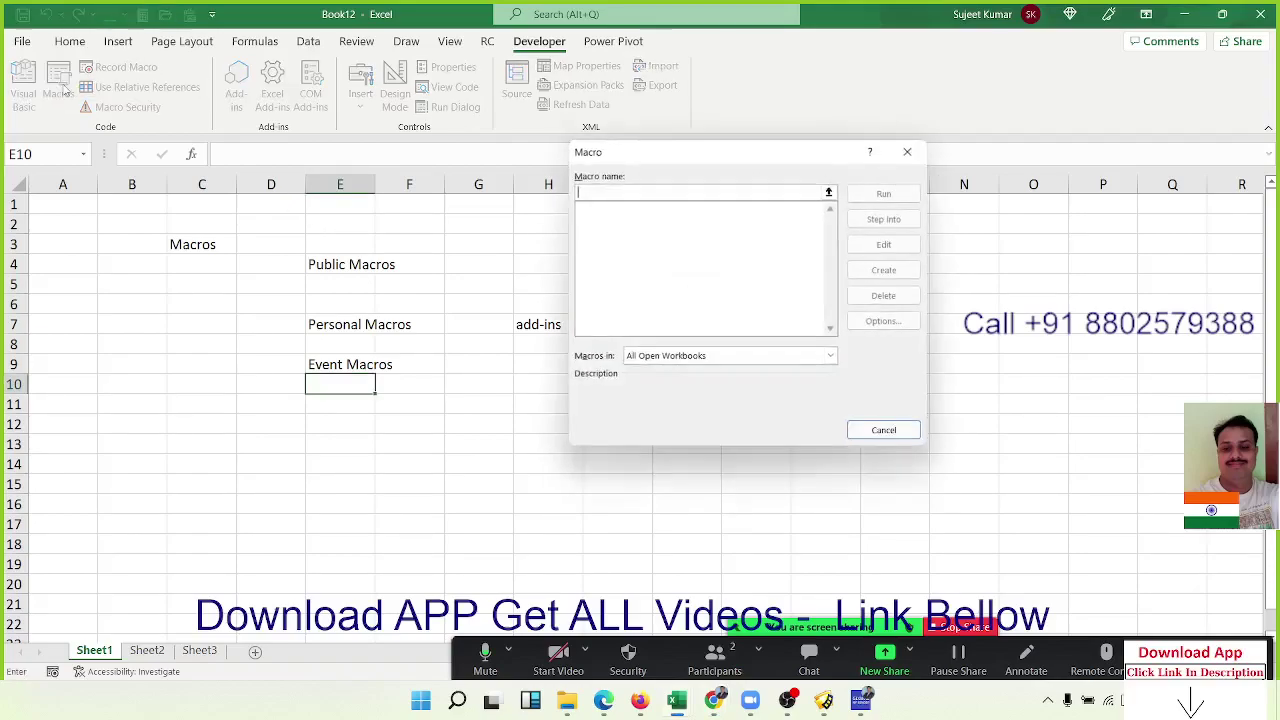
click(907, 152)
click(761, 322)
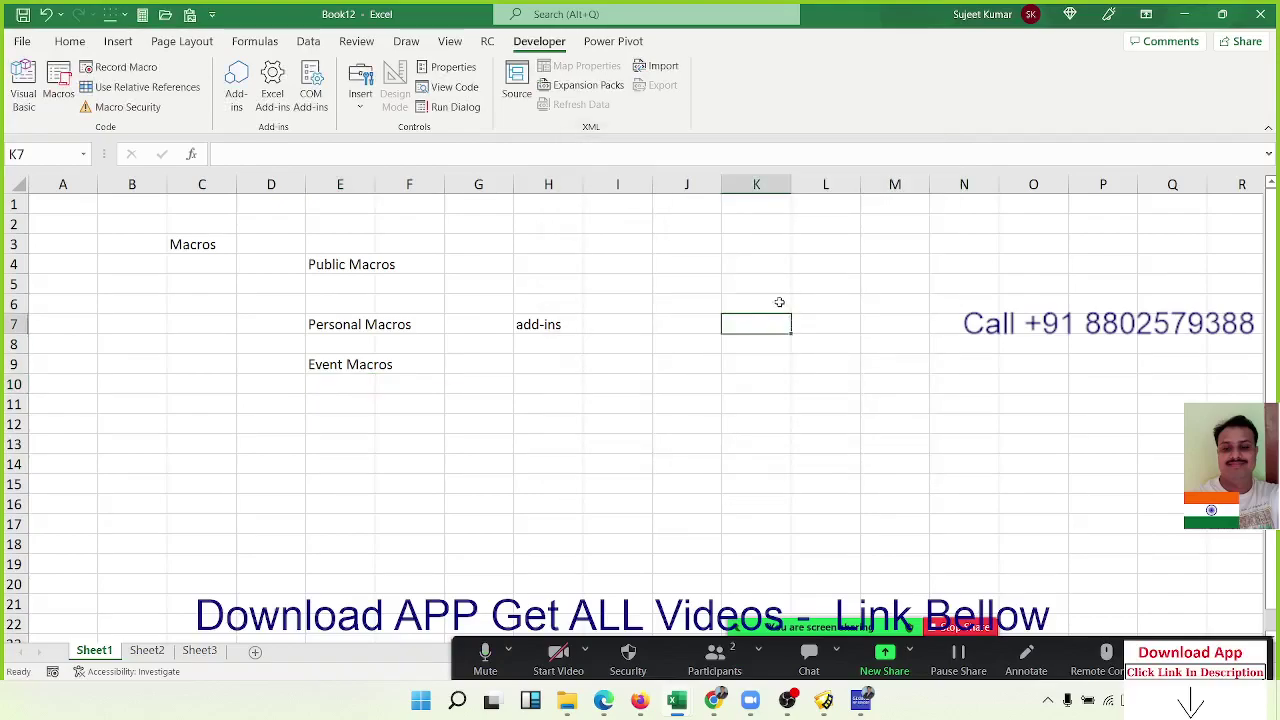
- Select cells O4, E10, E9 and E4, then launch the Visual Basic editor
click(1031, 259)
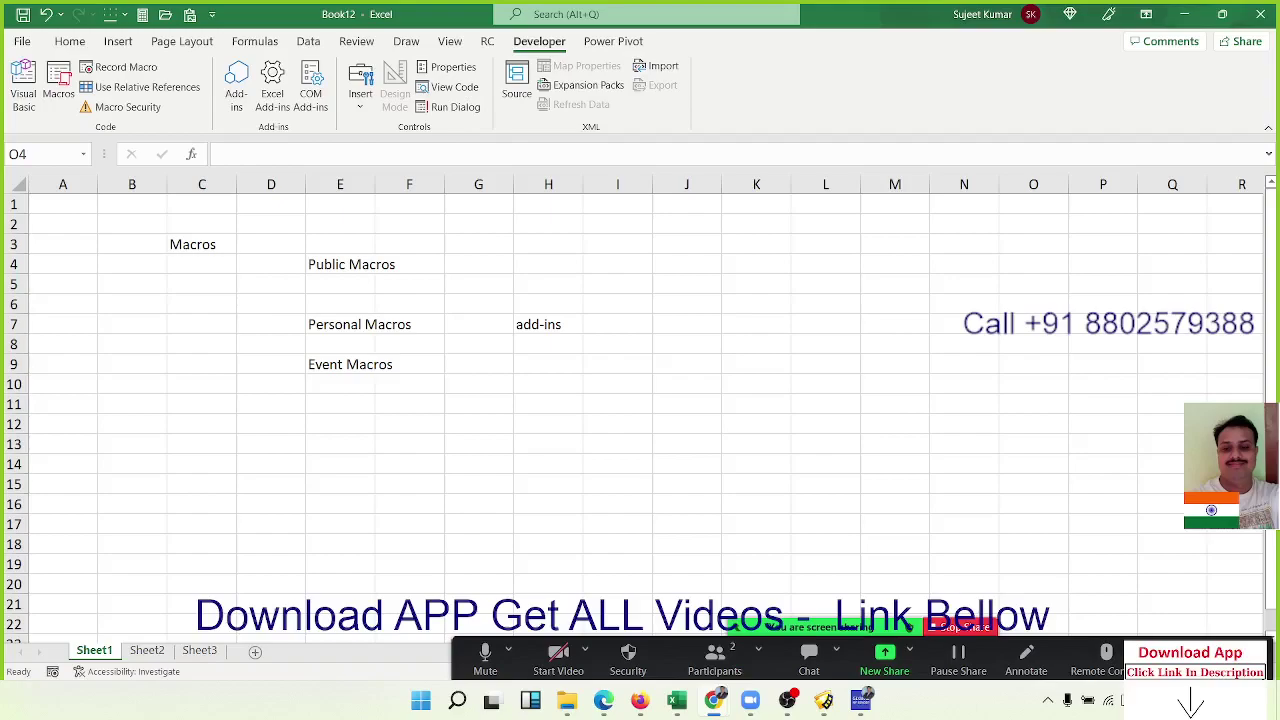
click(330, 380)
click(330, 365)
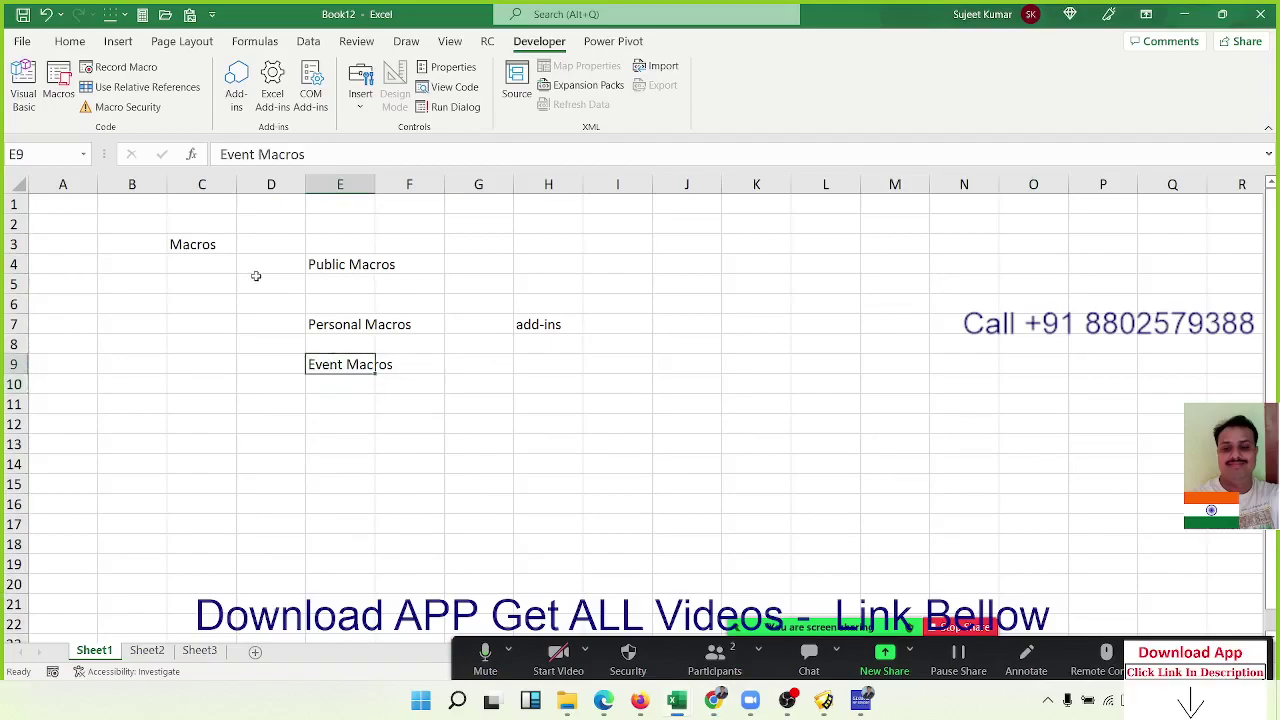
click(315, 268)
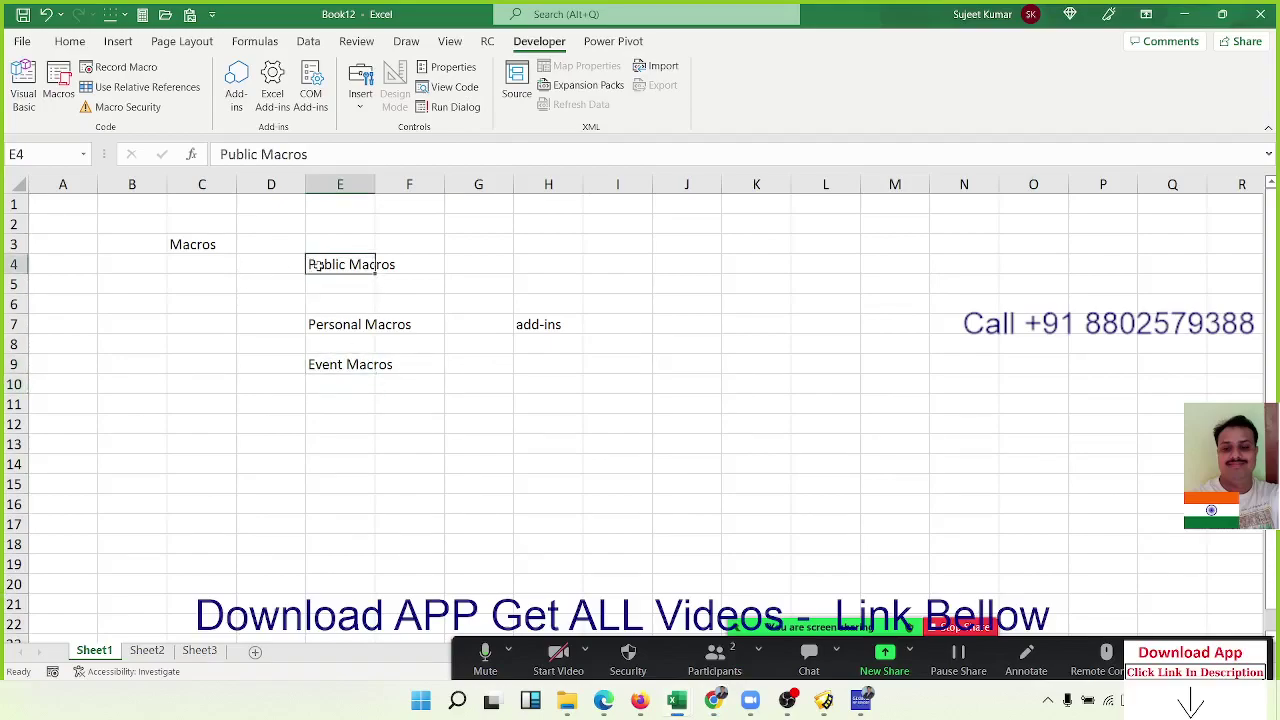
click(38, 100)
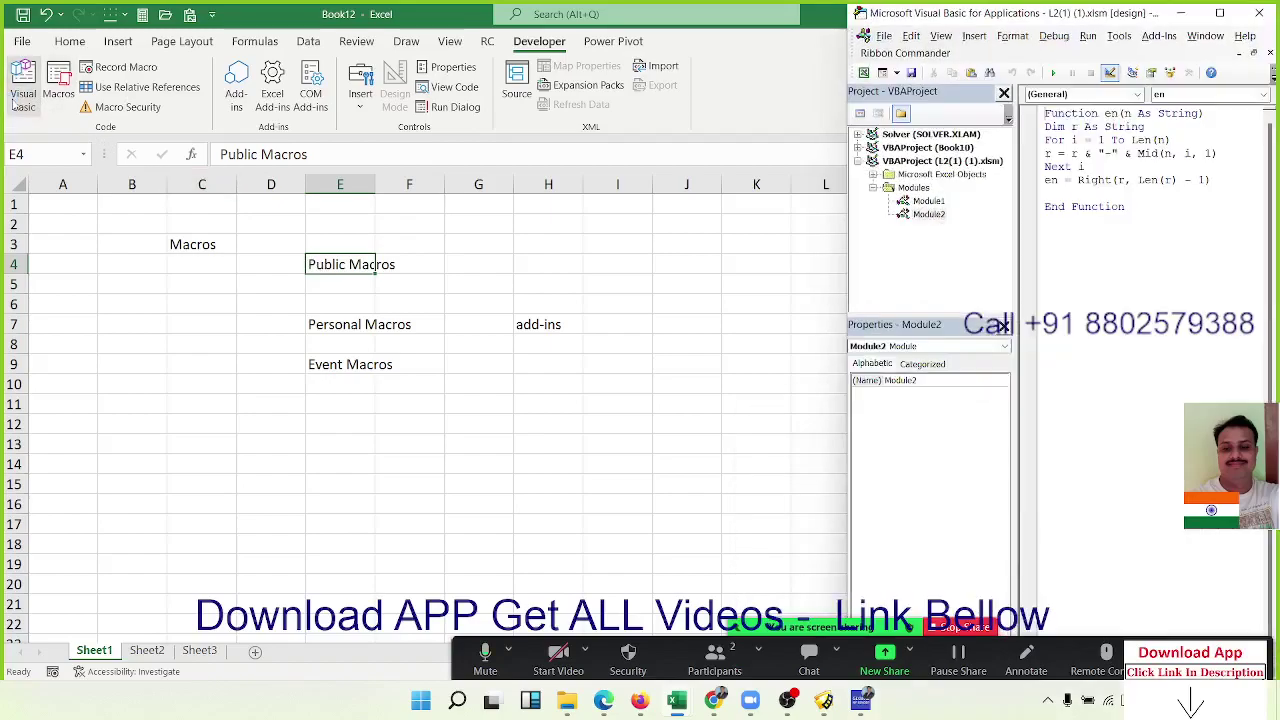
- Maximize the VBA editor and select Sheet5 (IPT) in the Book10 project
click(1221, 14)
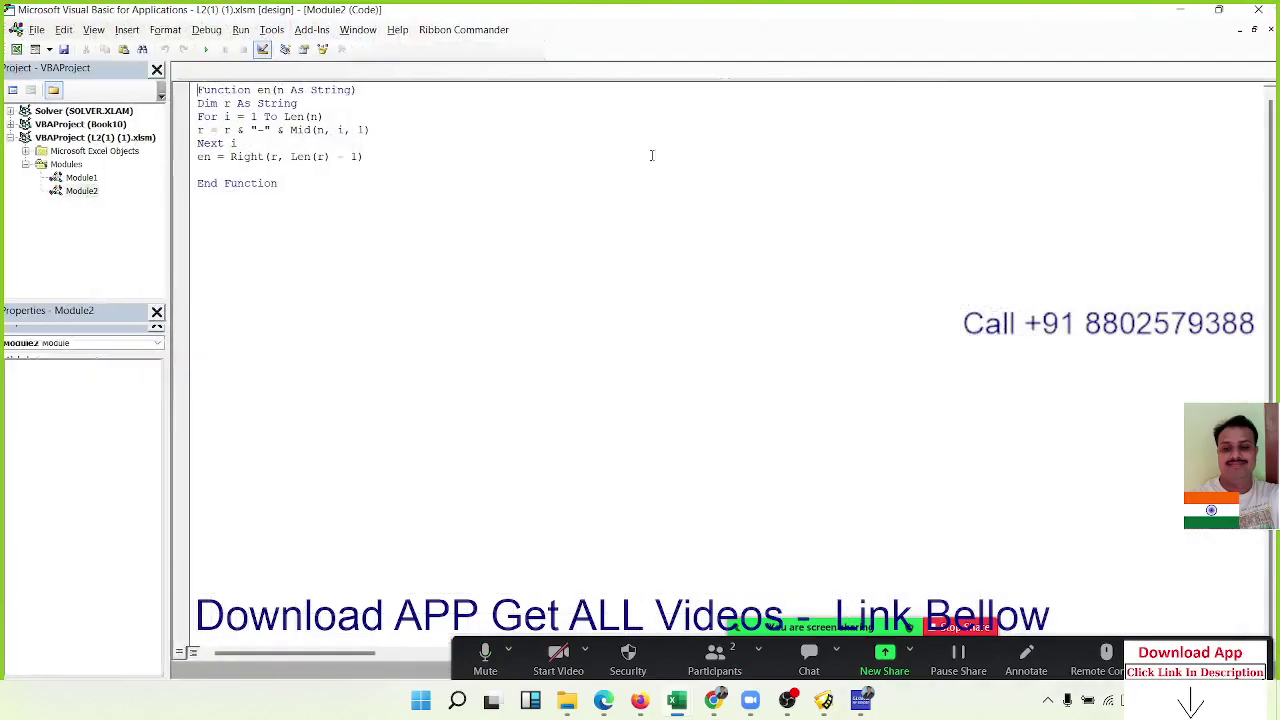
double_click(84, 178)
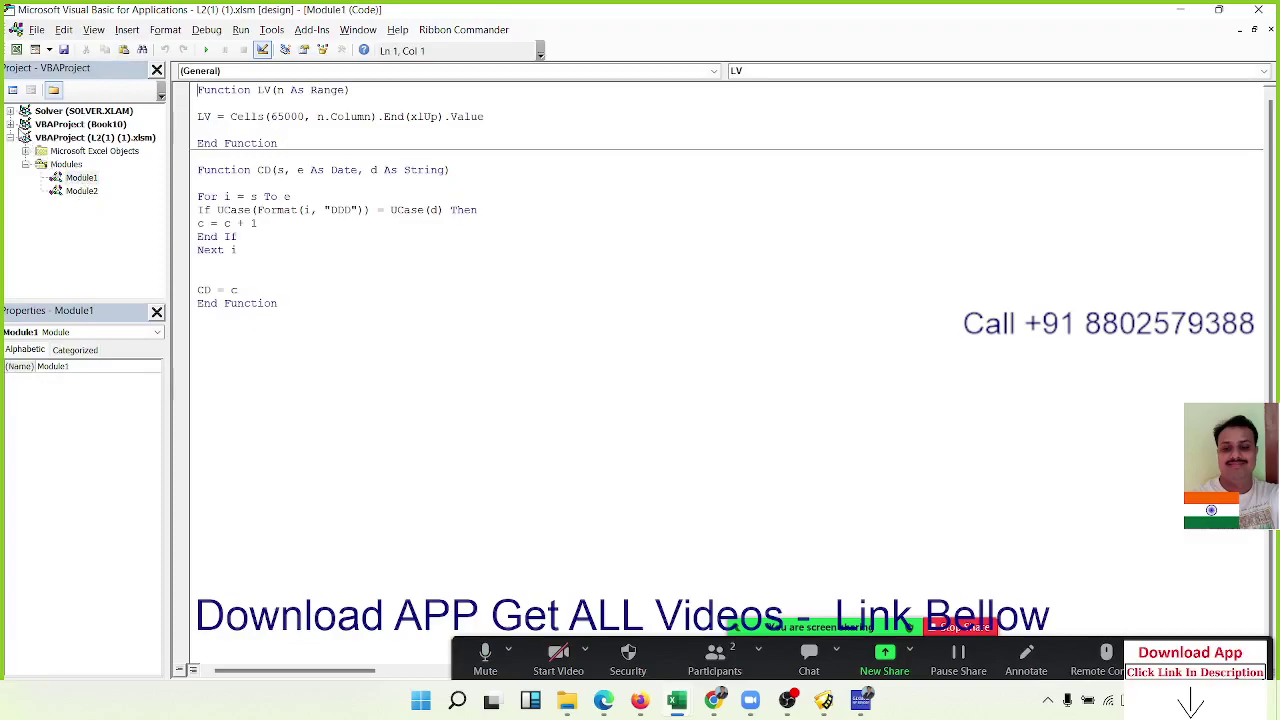
click(13, 125)
double_click(40, 138)
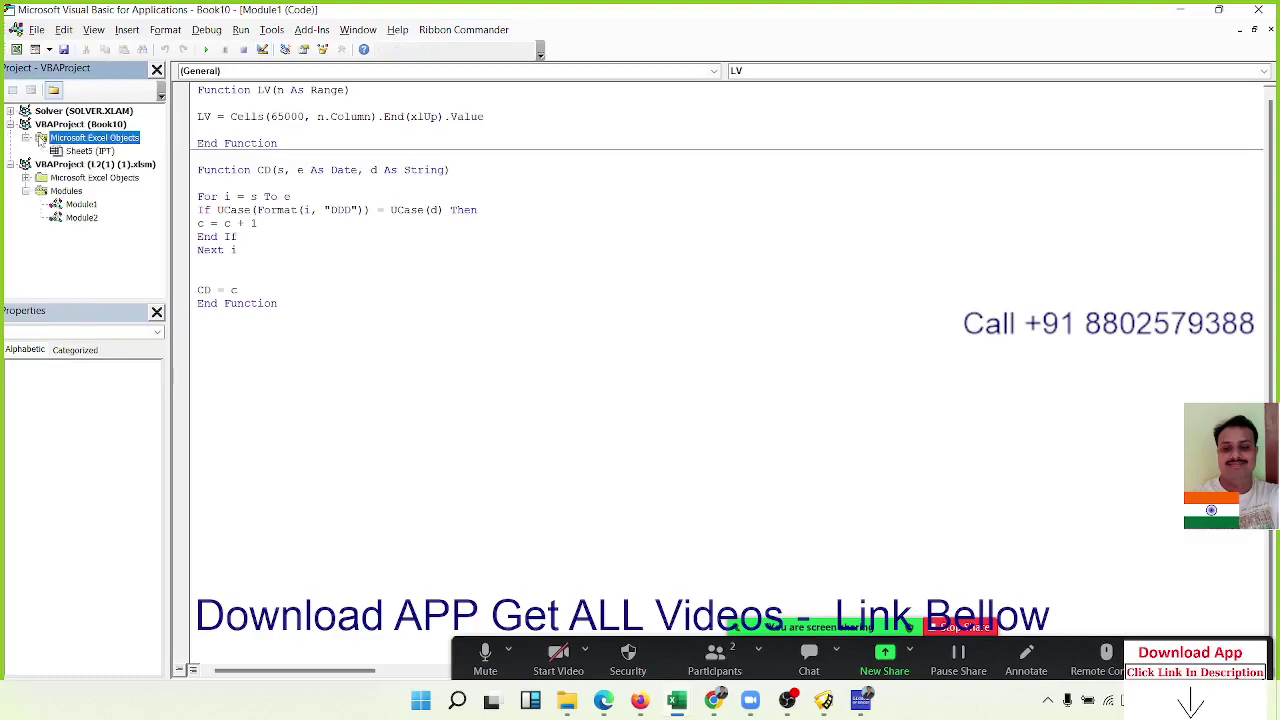
click(80, 151)
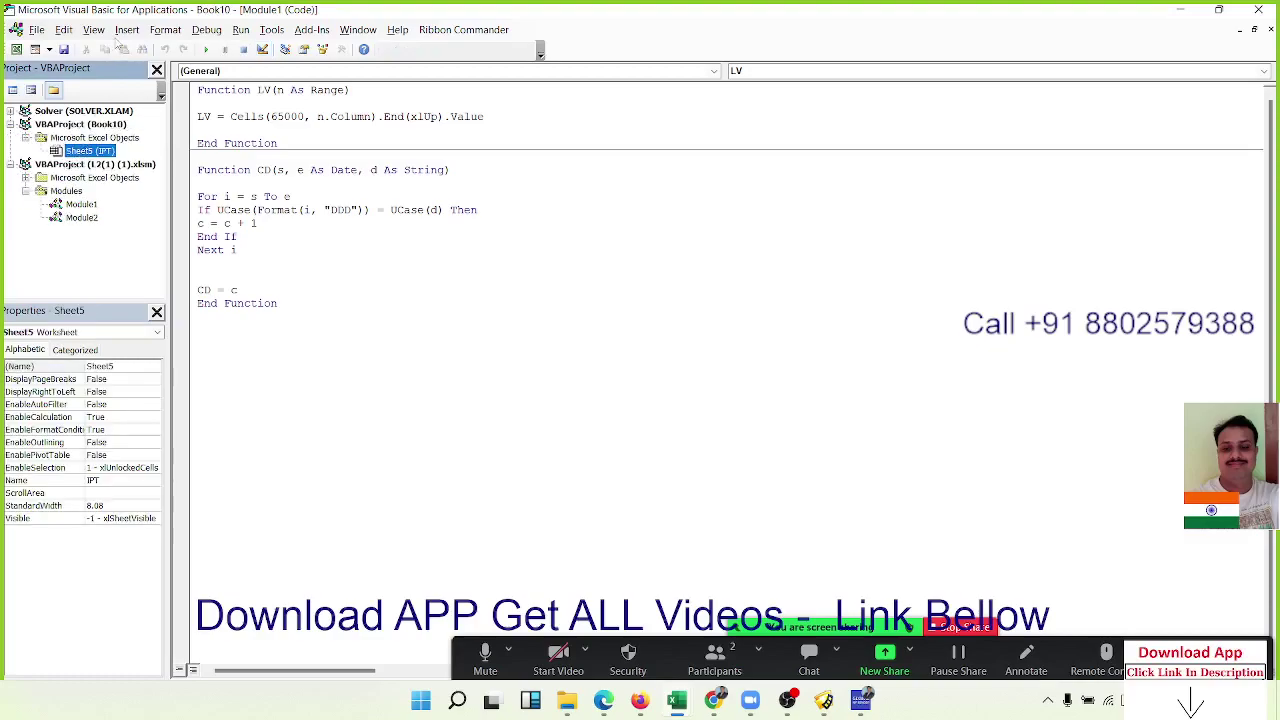
- Insert a new module with an empty Sub rrr procedure, then minimize the editor
click(126, 29)
click(144, 85)
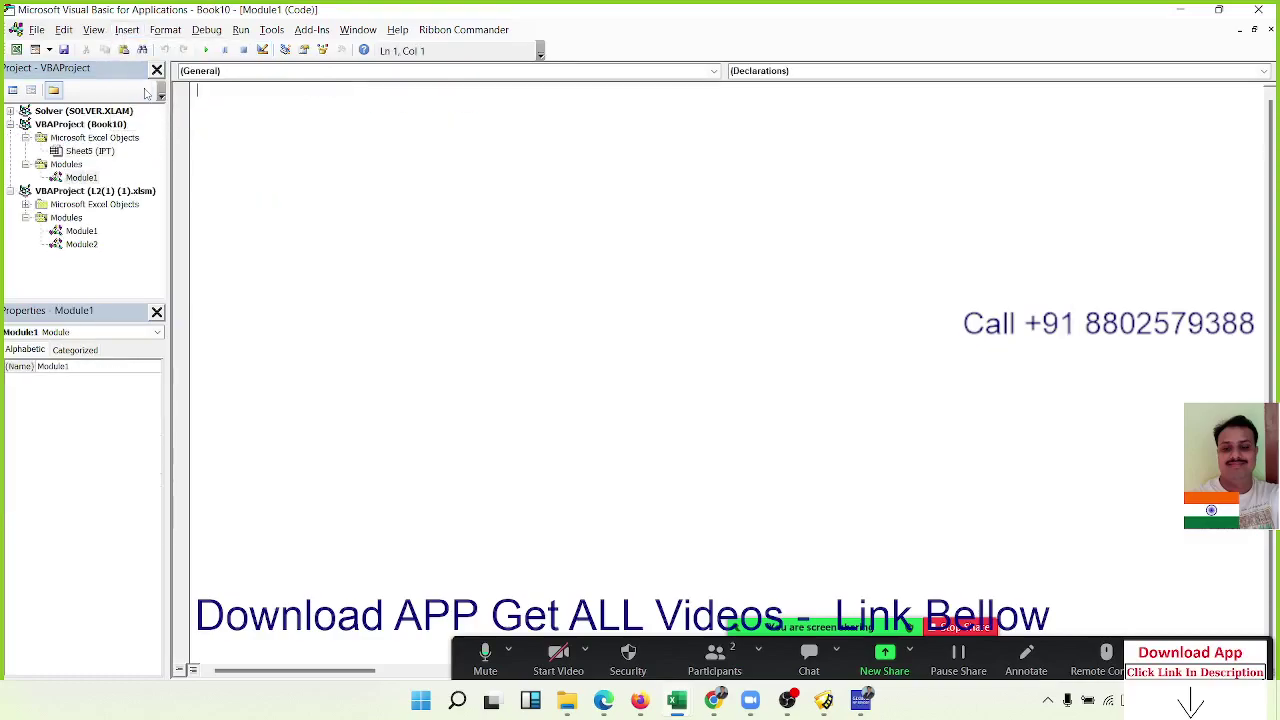
text(Sub )
text(rrr()
key(Return)
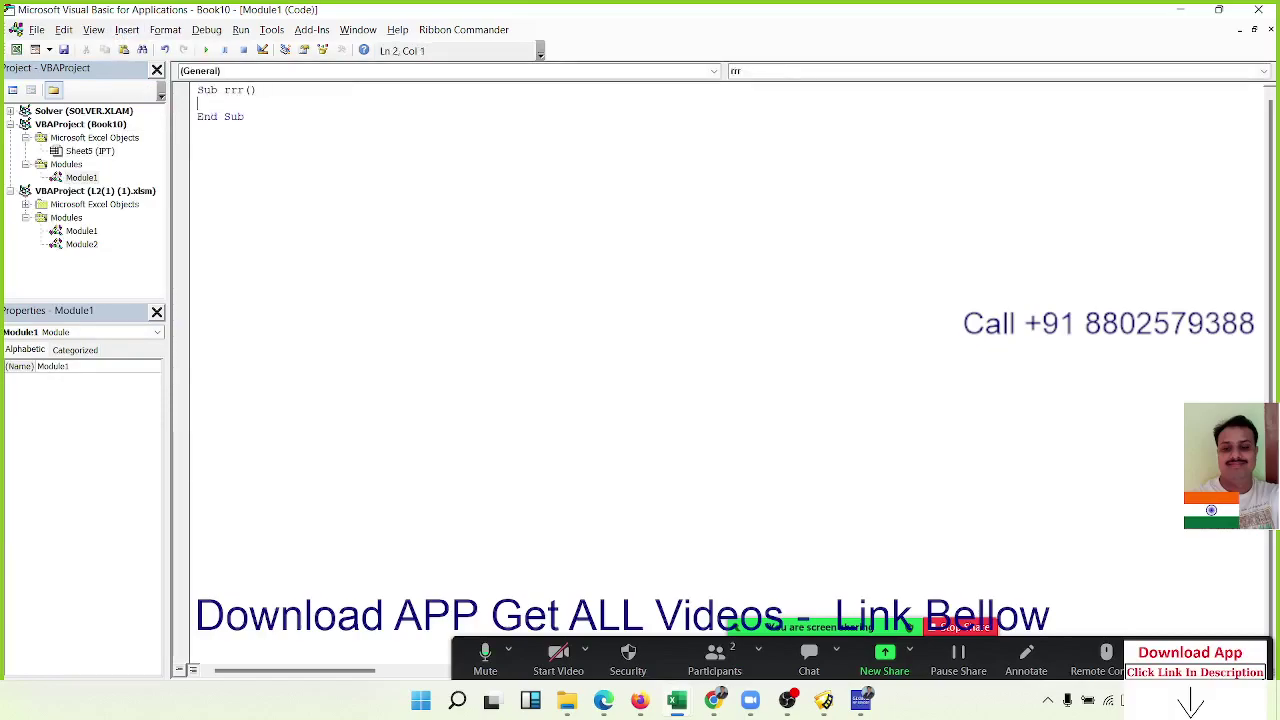
key(Return)
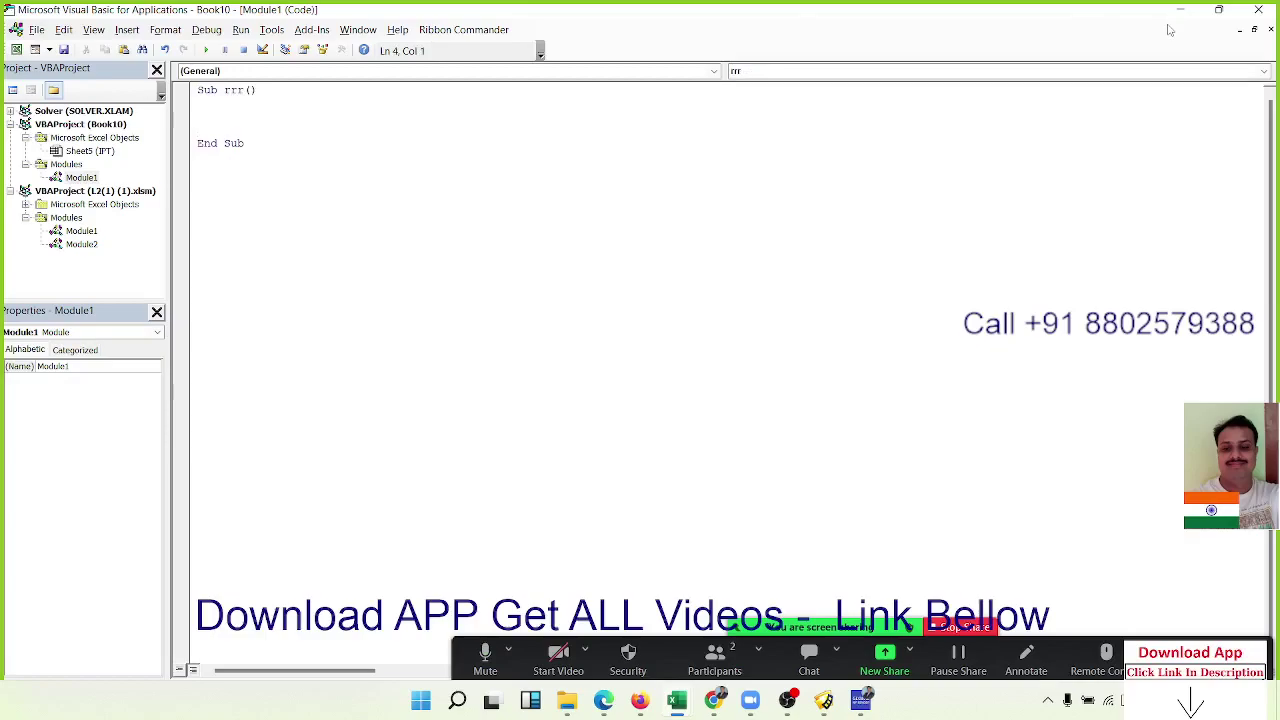
click(1180, 12)
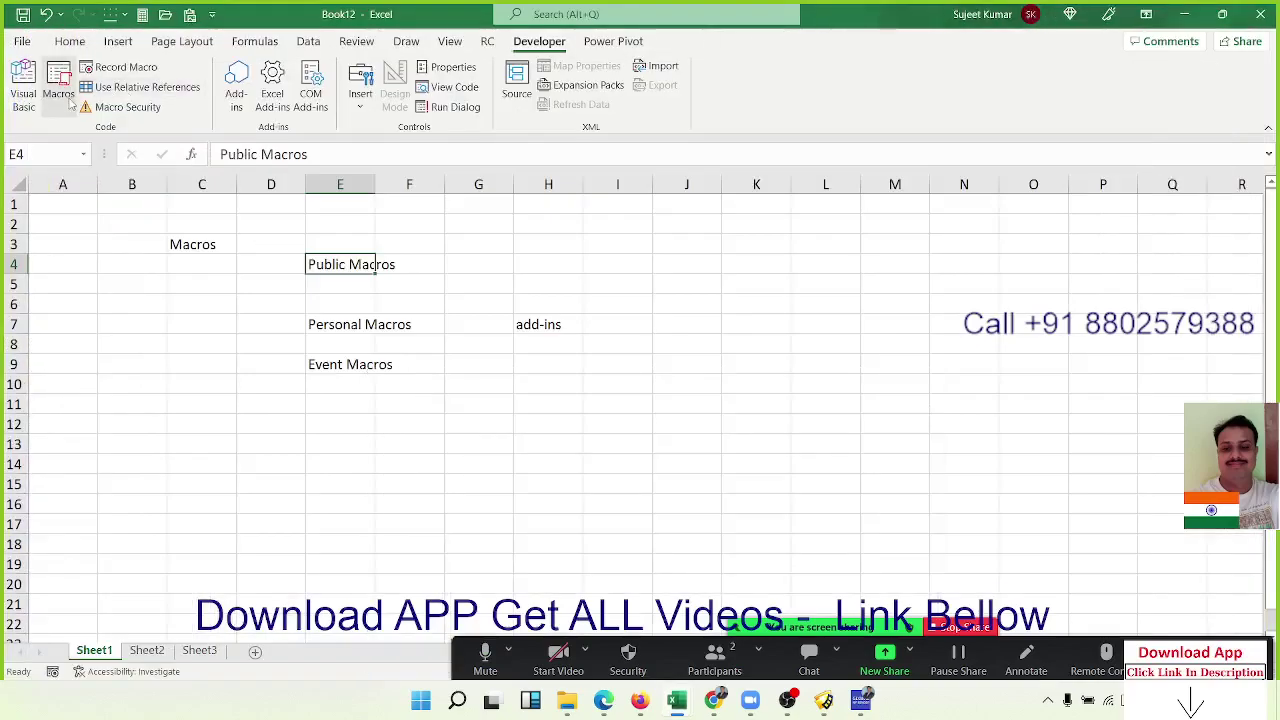
click(66, 98)
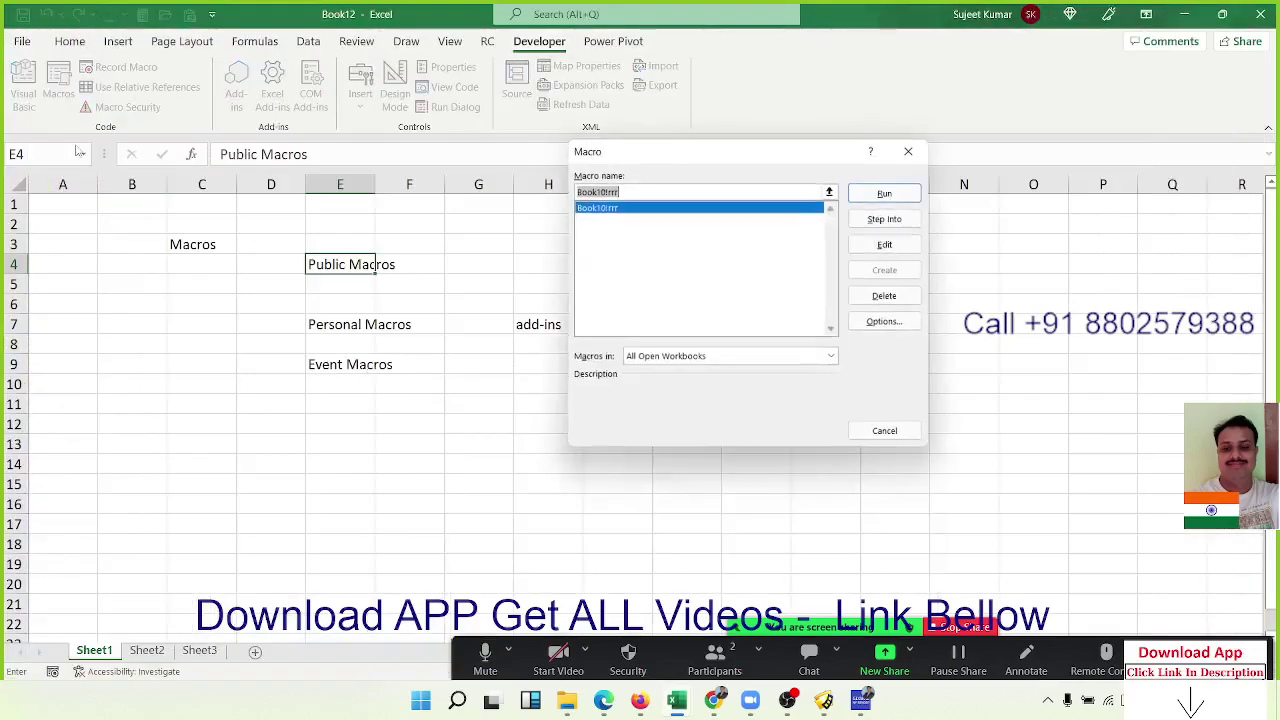
double_click(651, 212)
click(474, 518)
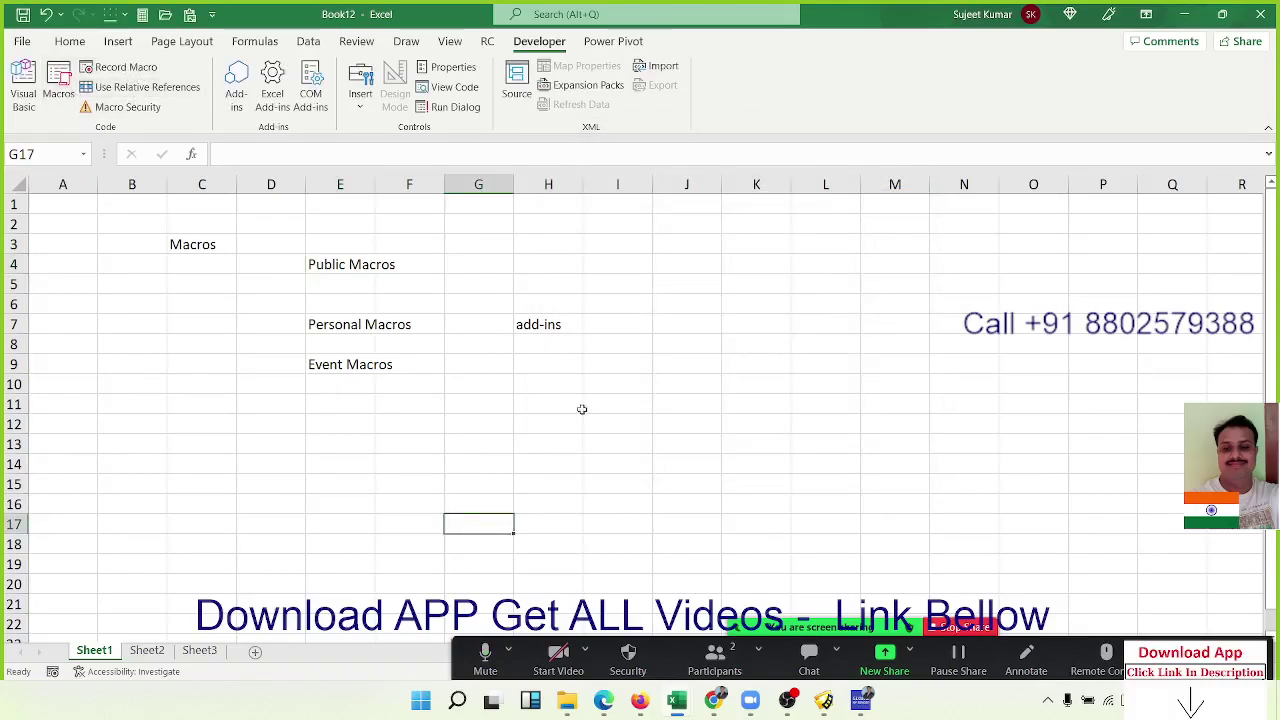
click(353, 331)
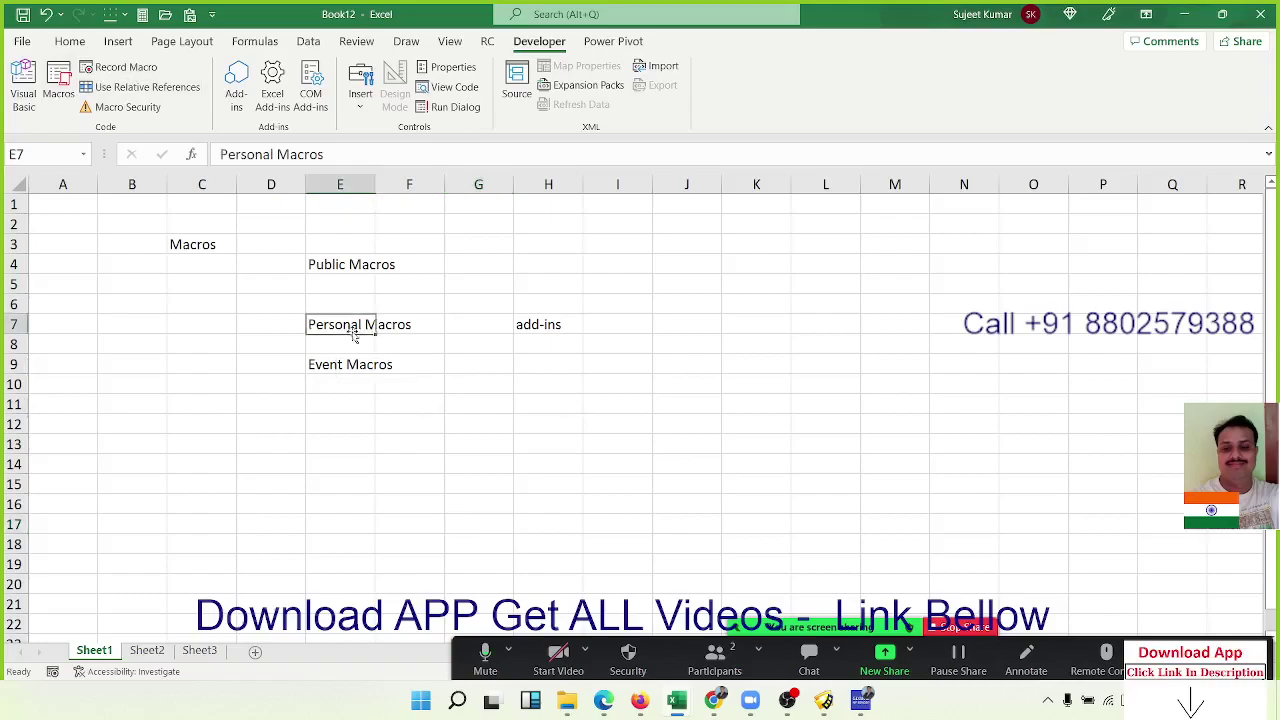
click(140, 72)
click(640, 300)
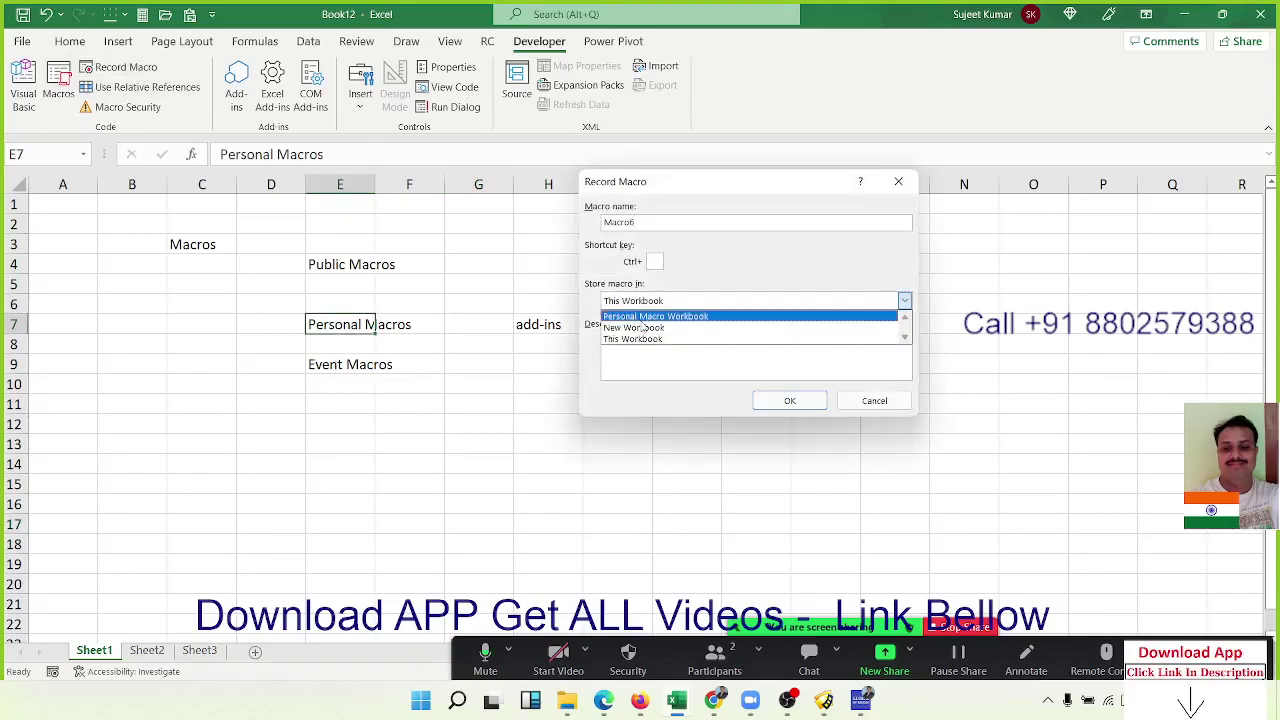
click(641, 320)
key(Escape)
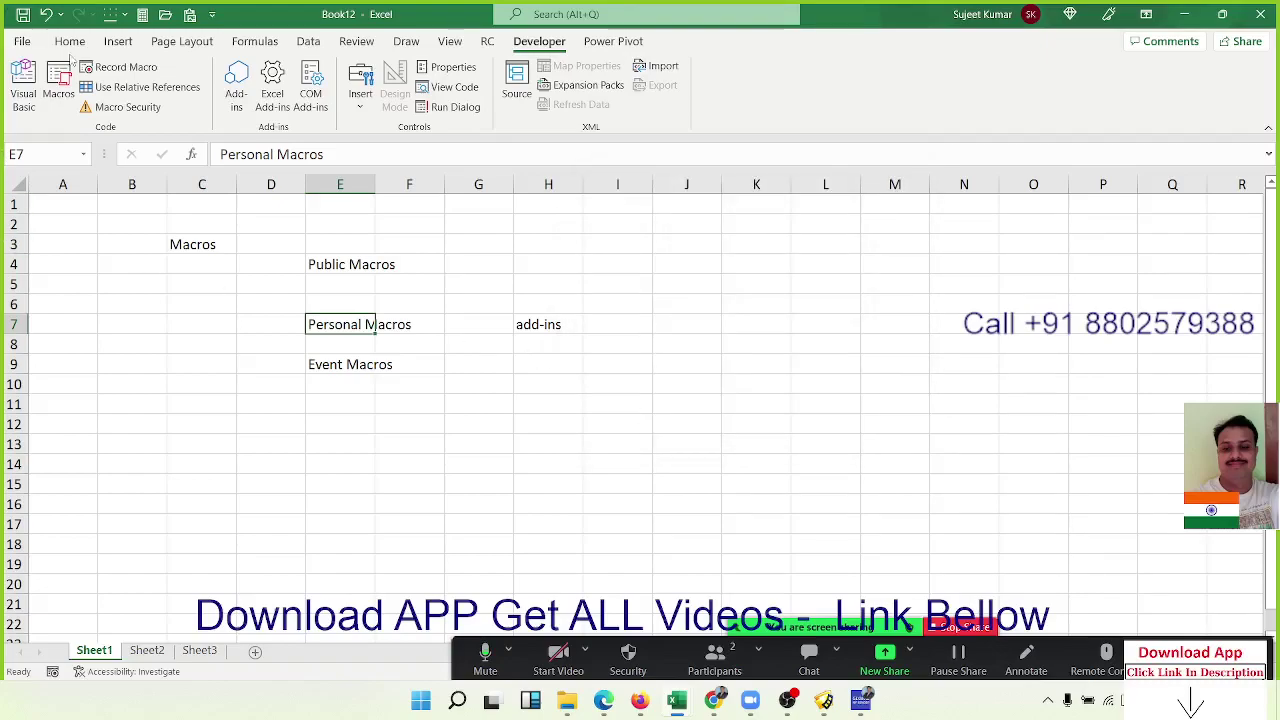
- Save Book12 through Save As > Browse with the Excel Add-in file type
click(22, 45)
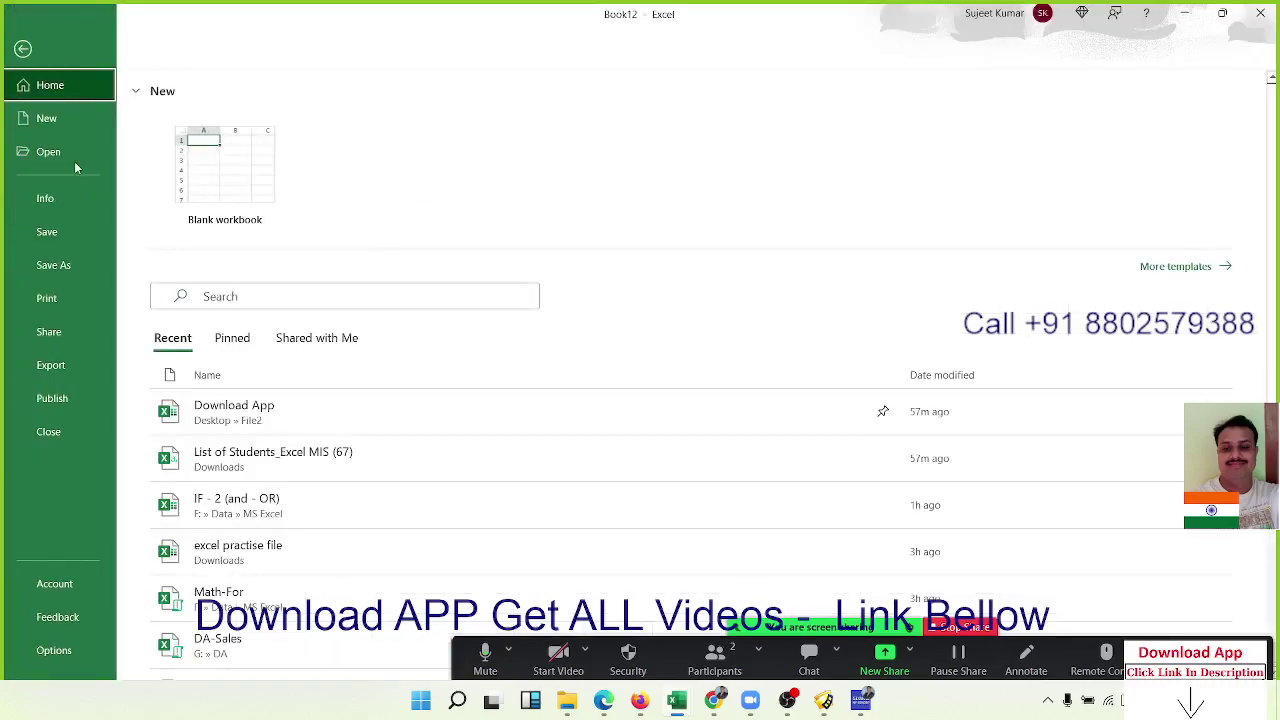
click(72, 266)
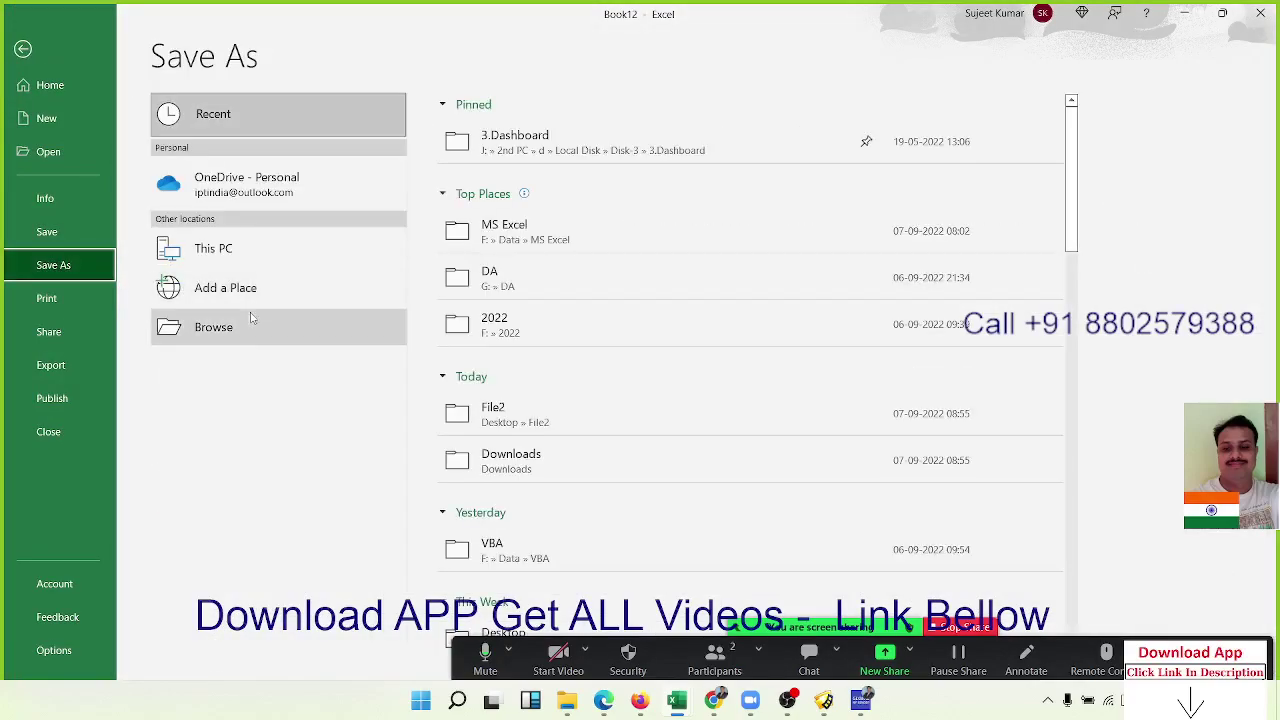
click(235, 329)
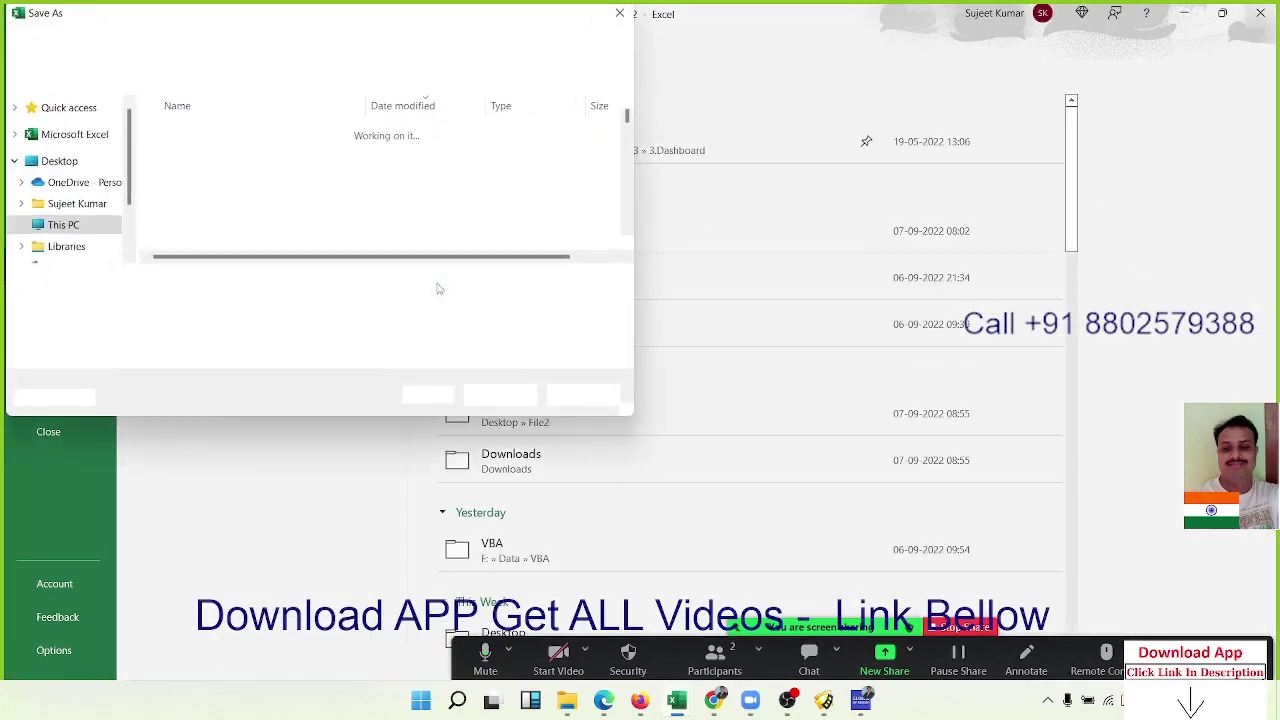
click(315, 303)
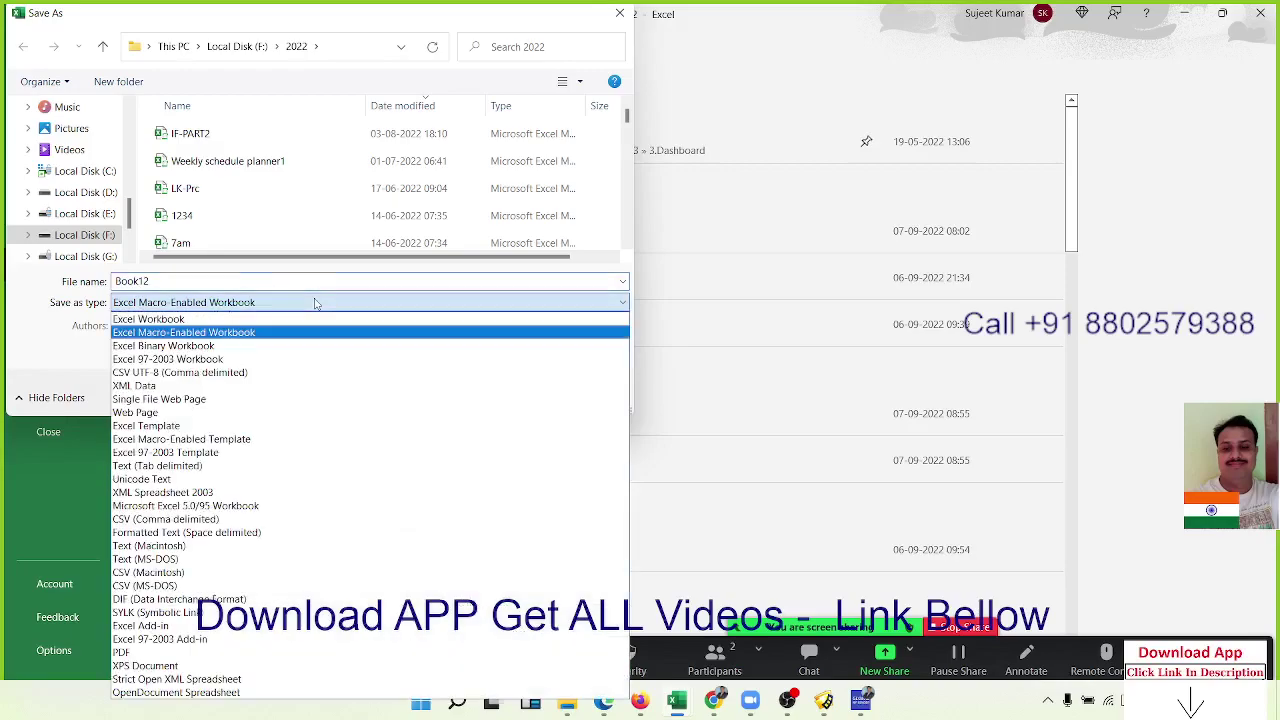
click(258, 626)
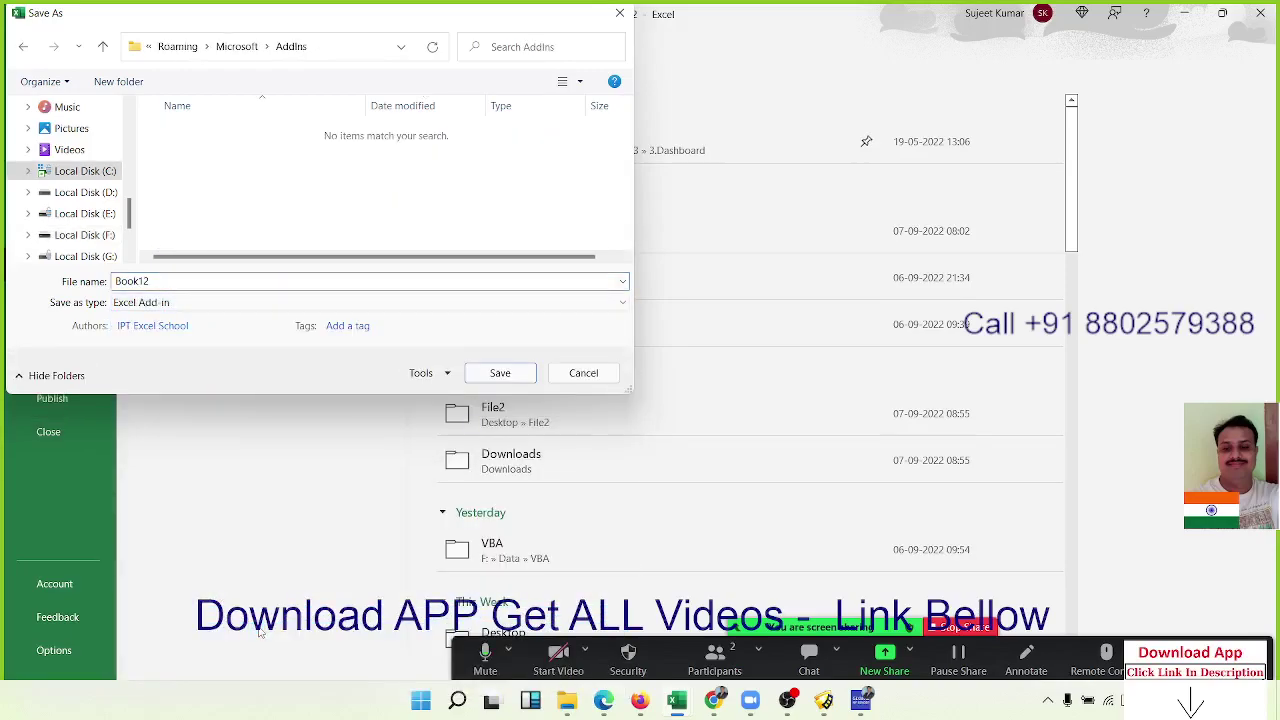
key(Return)
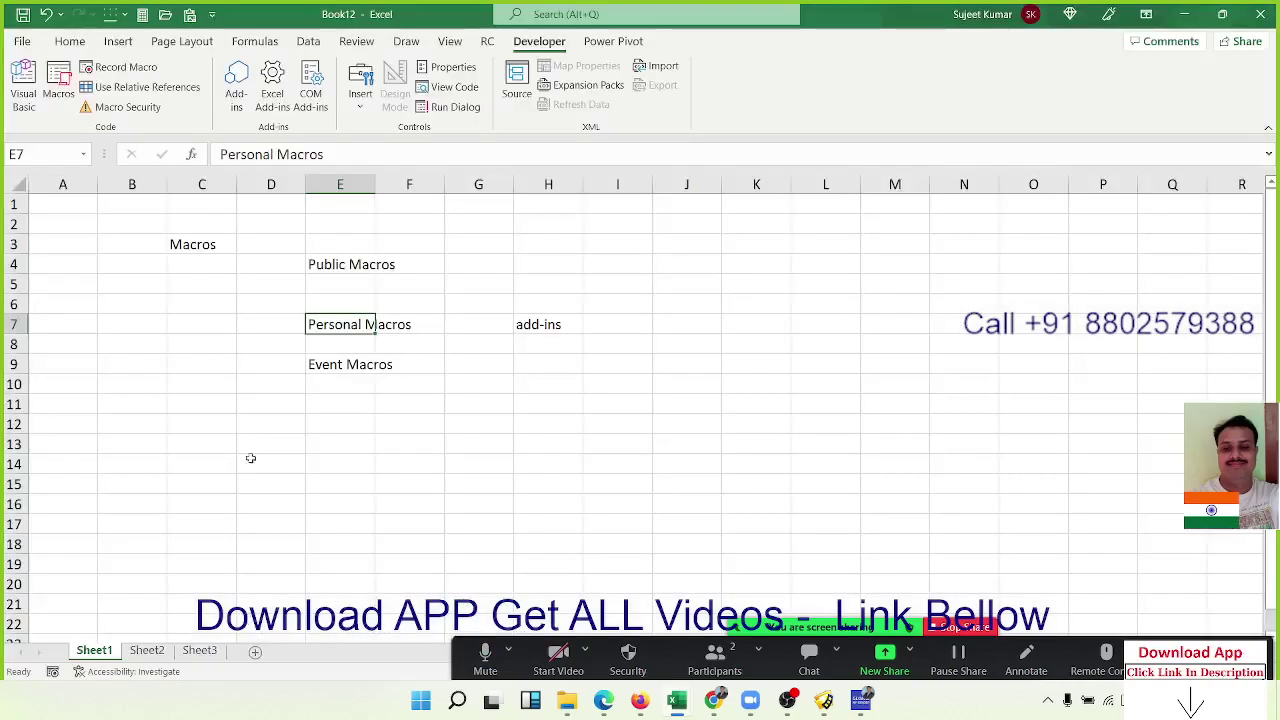
- On Sheet2, cancel a Move or Copy to Book12, then choose View Code
click(332, 367)
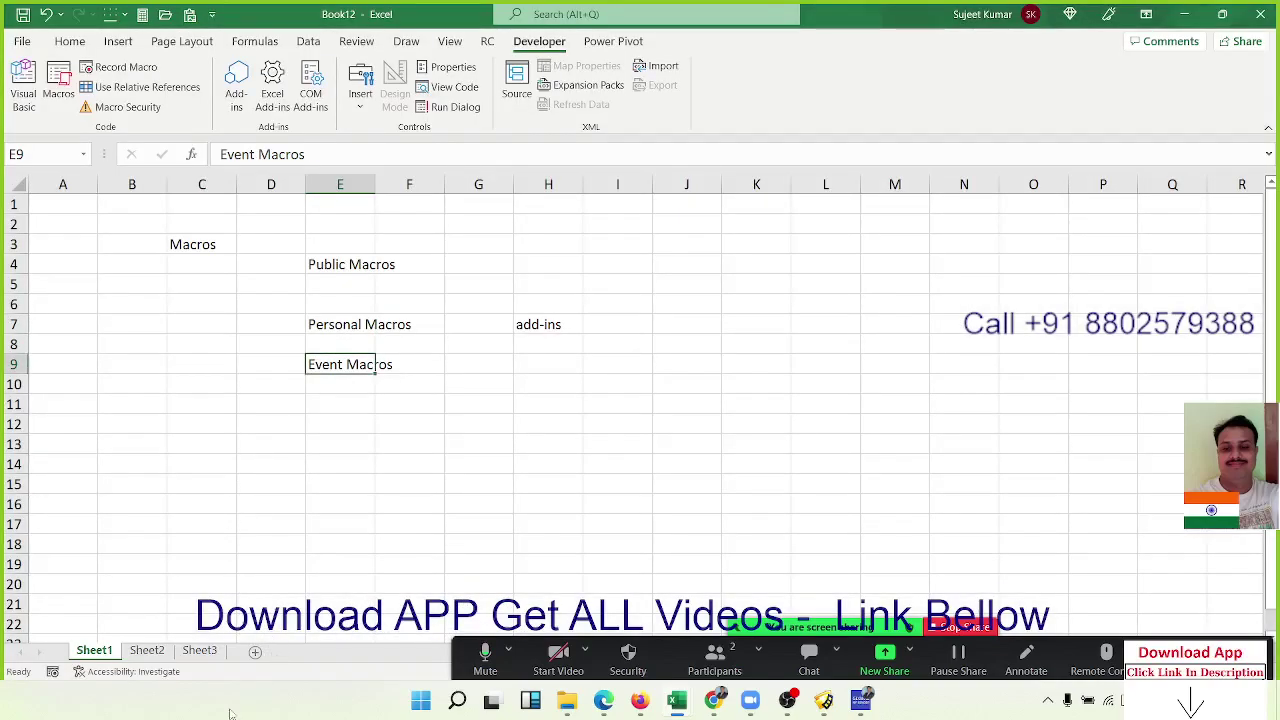
click(150, 651)
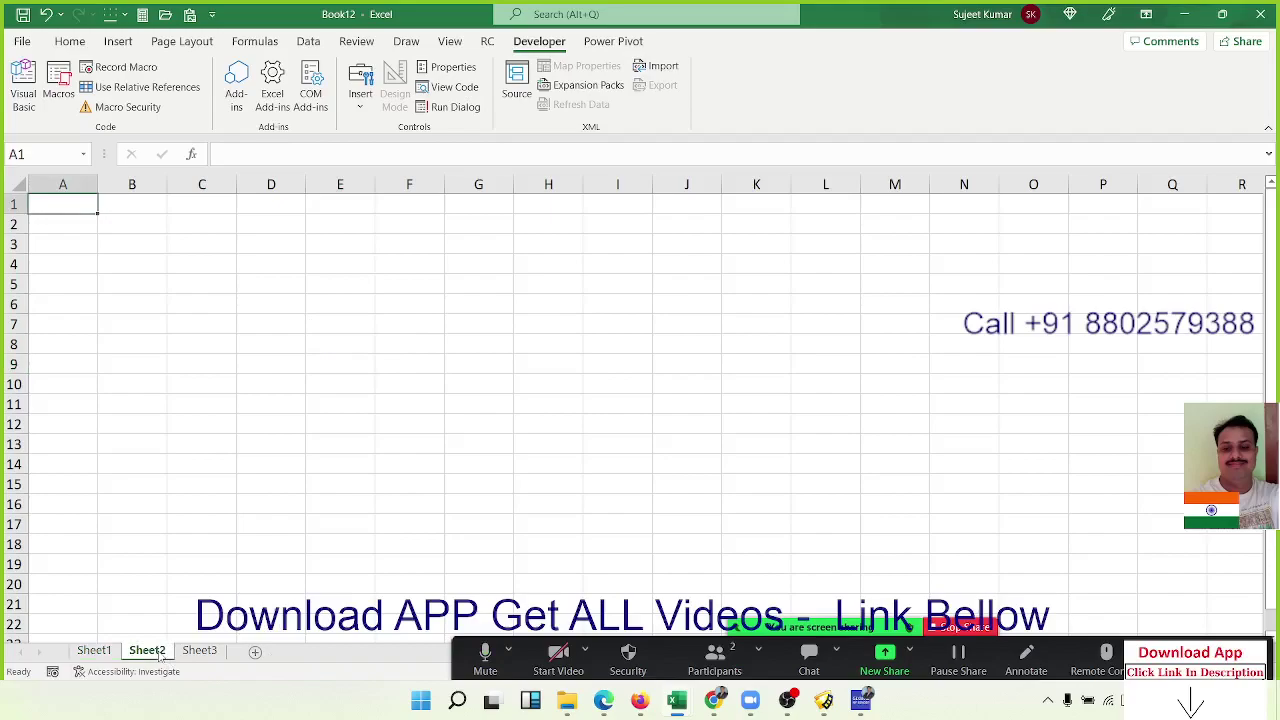
right_click(160, 655)
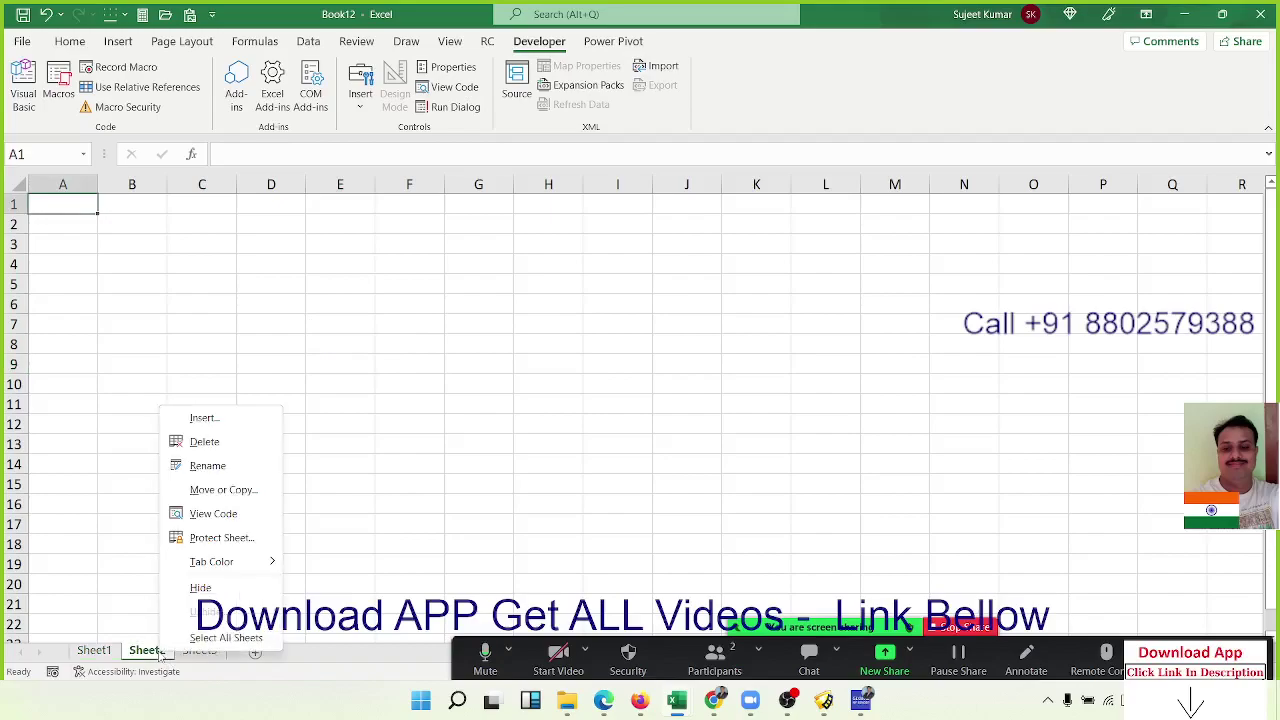
click(222, 490)
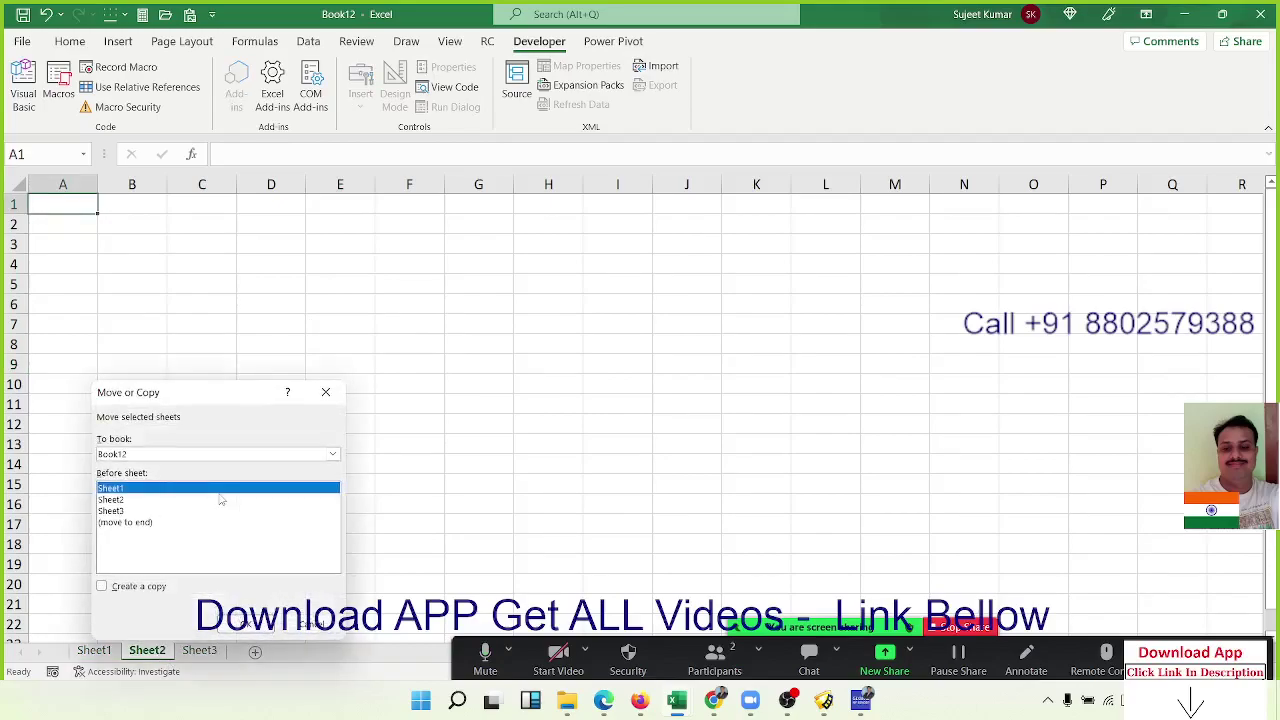
click(139, 455)
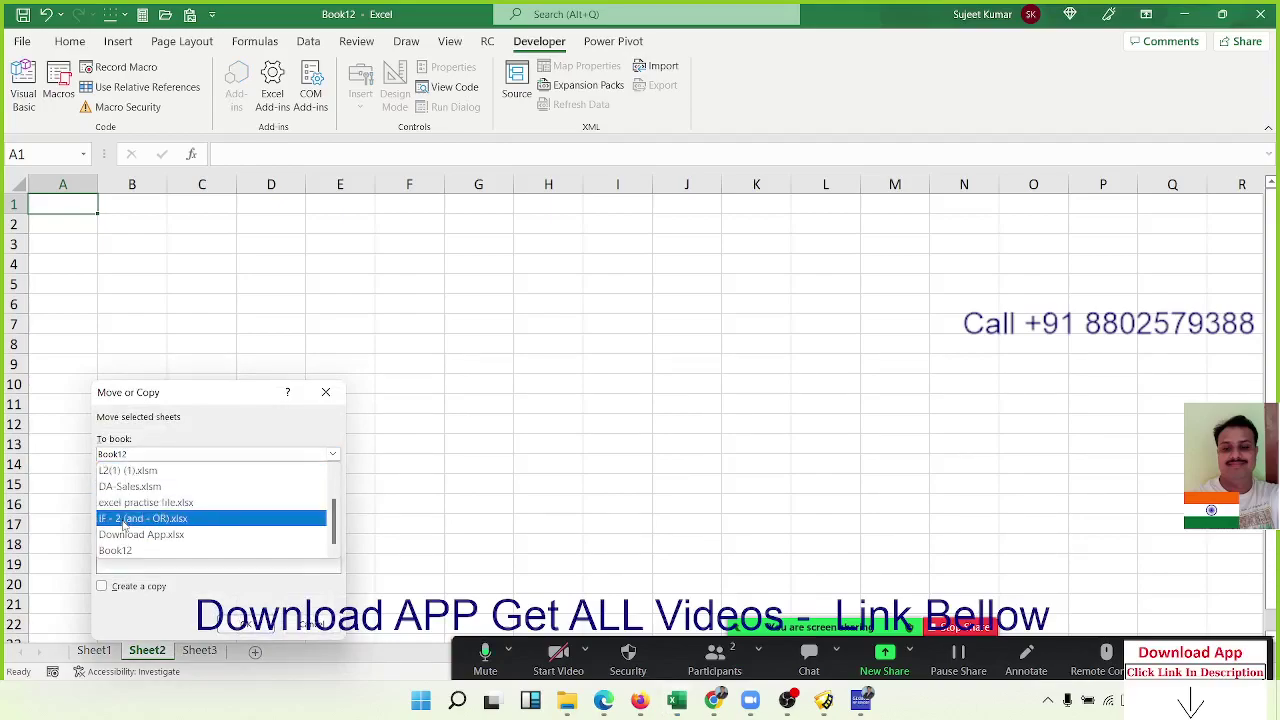
click(115, 550)
key(Escape)
right_click(150, 652)
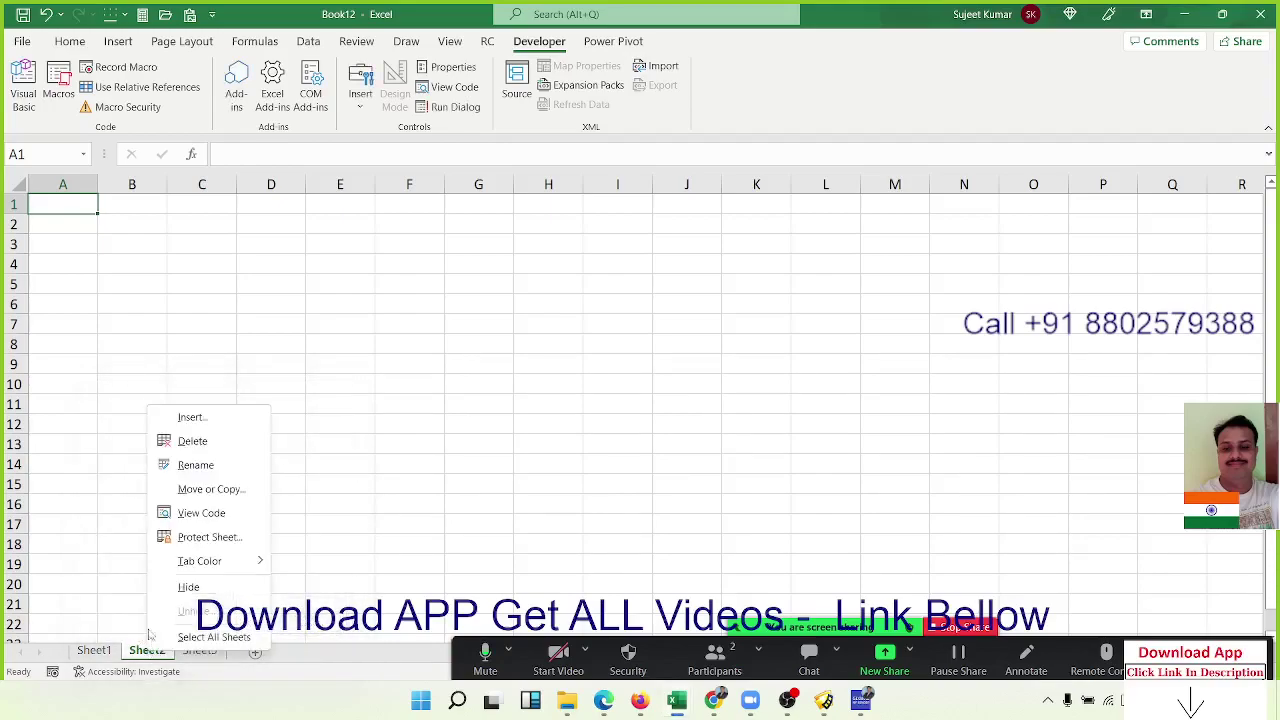
click(196, 514)
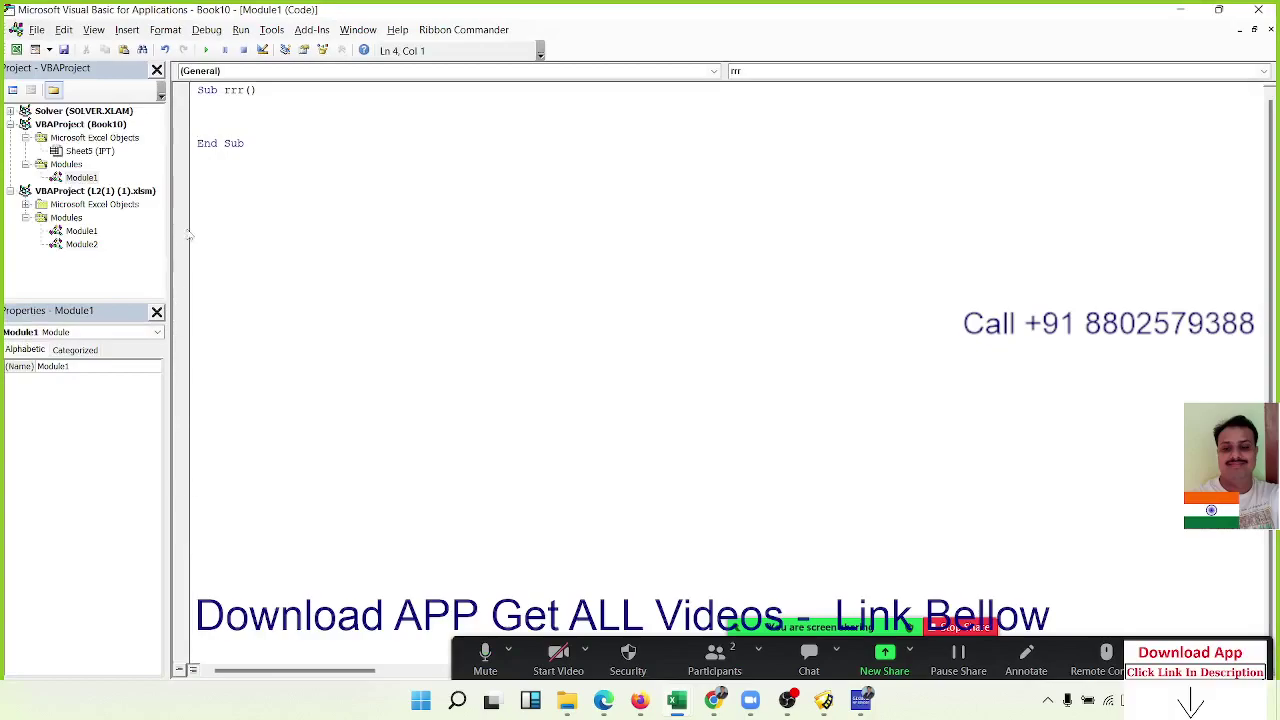
- Insert an empty Worksheet_SelectionChange procedure into Sheet5 (IPT)'s code, then close the VBA editor
click(115, 155)
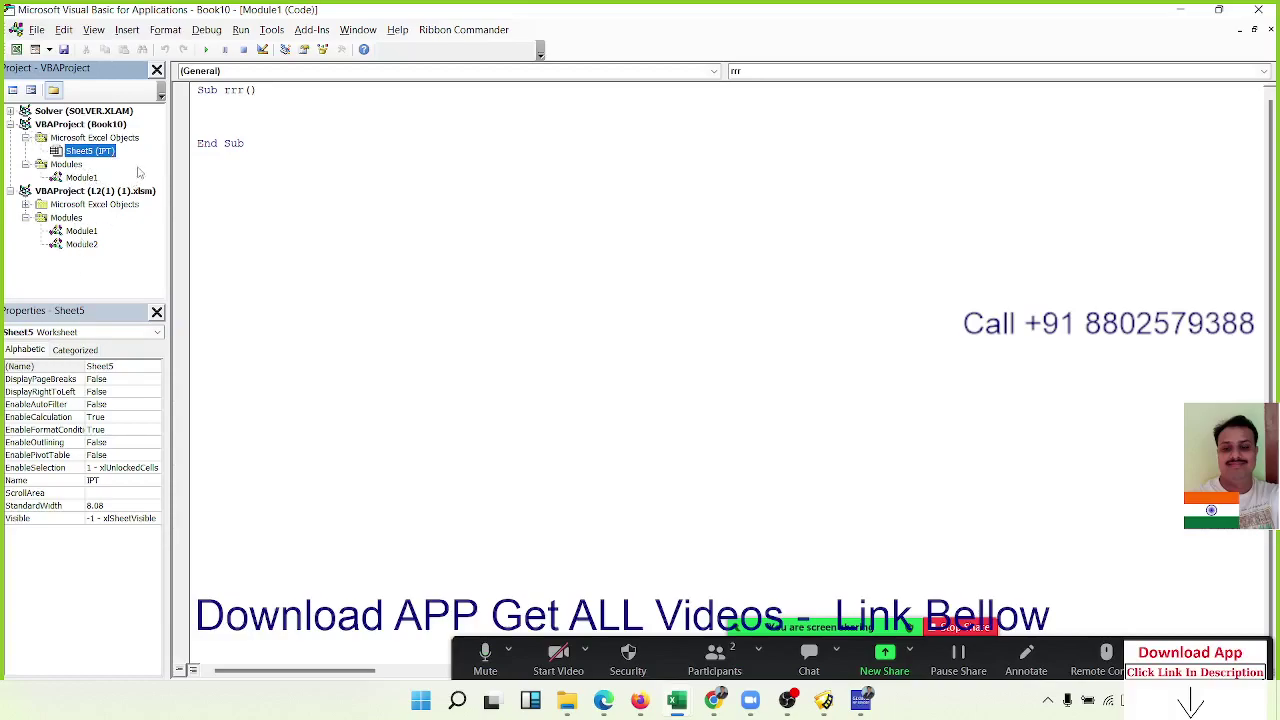
double_click(108, 152)
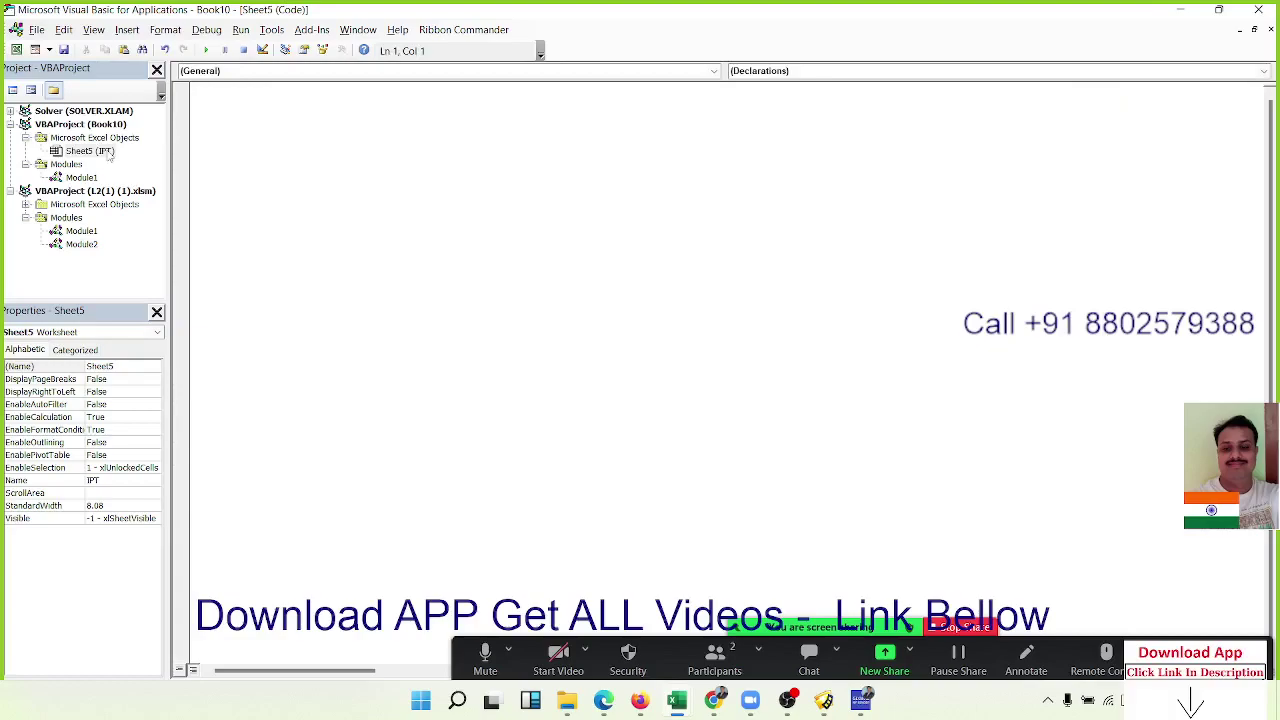
click(200, 72)
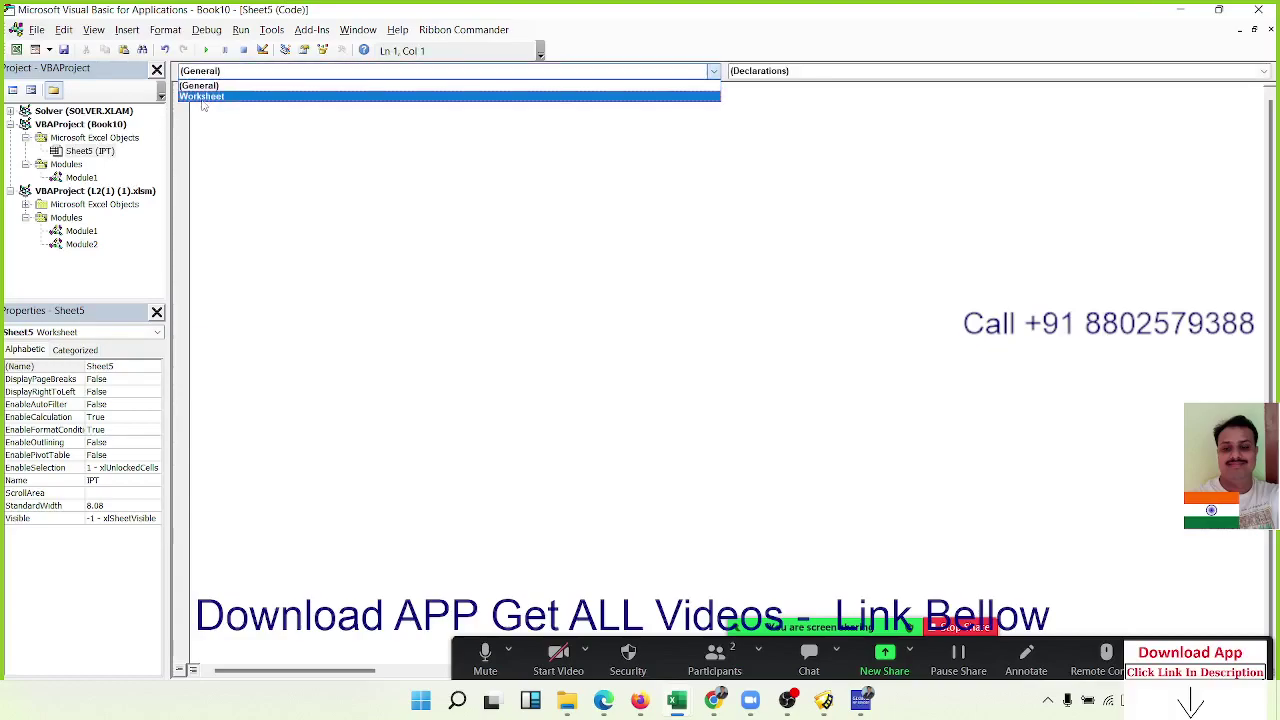
click(201, 96)
click(841, 76)
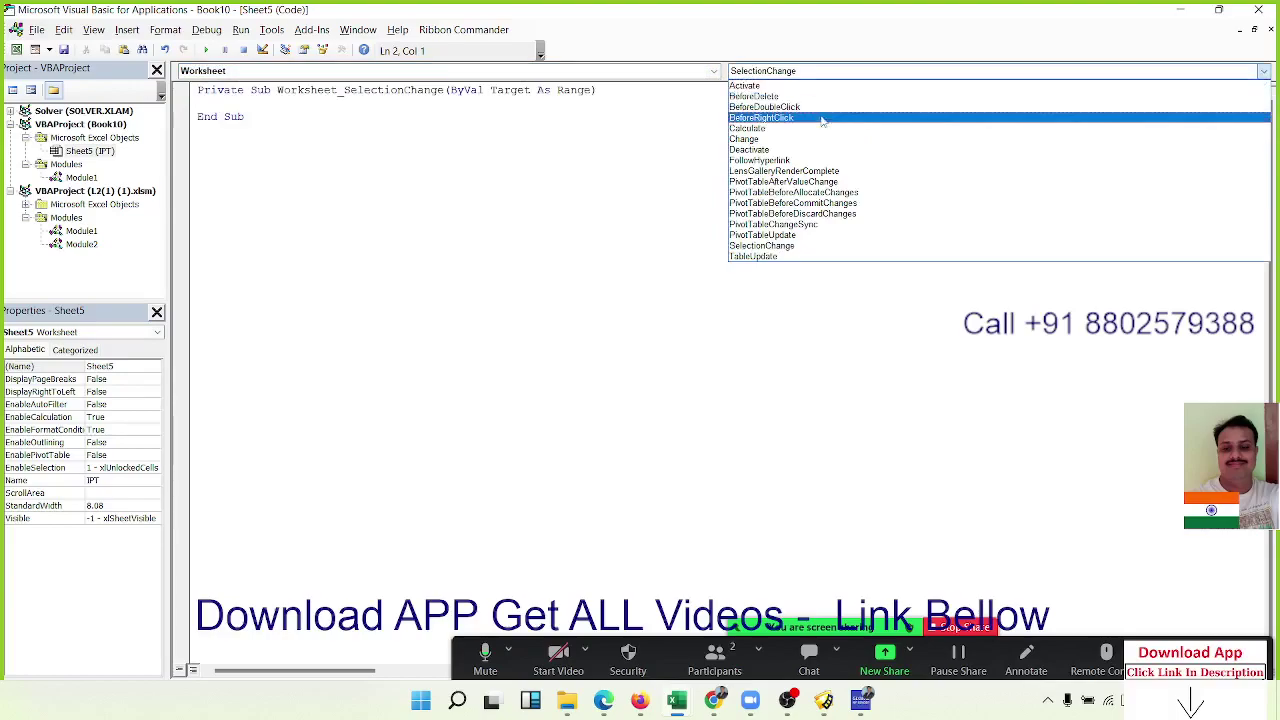
key(Escape)
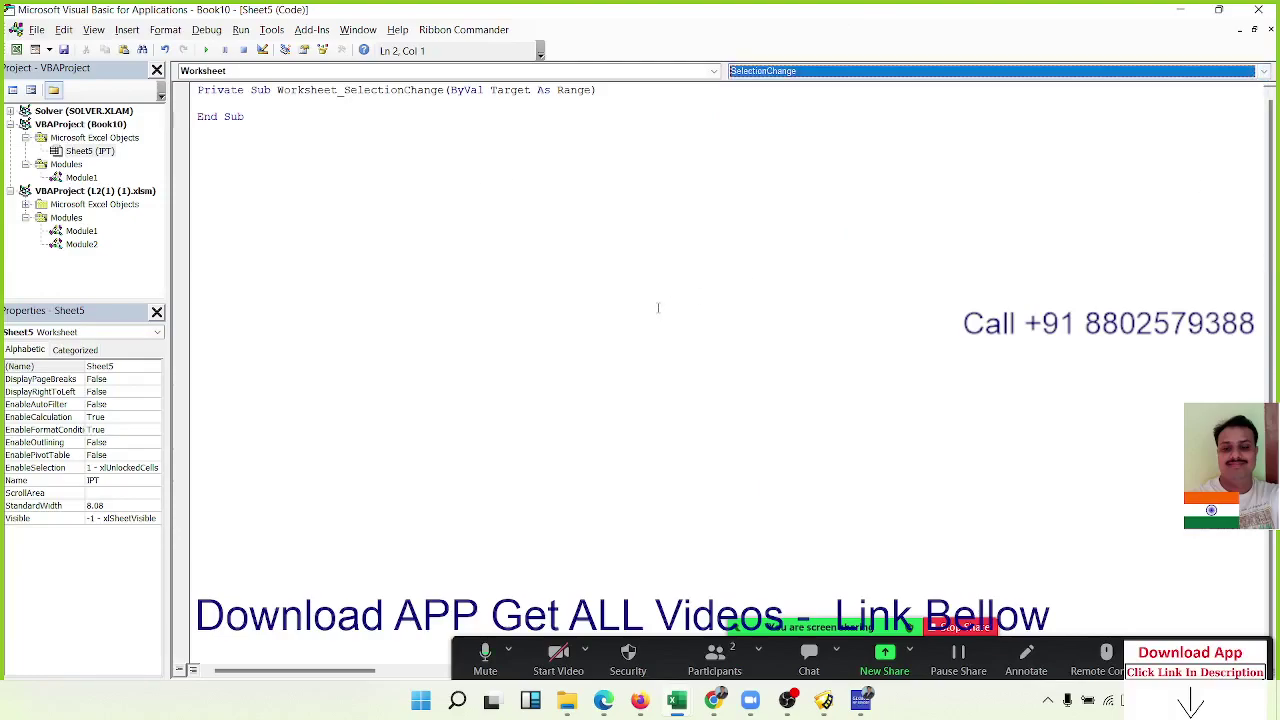
click(1258, 9)
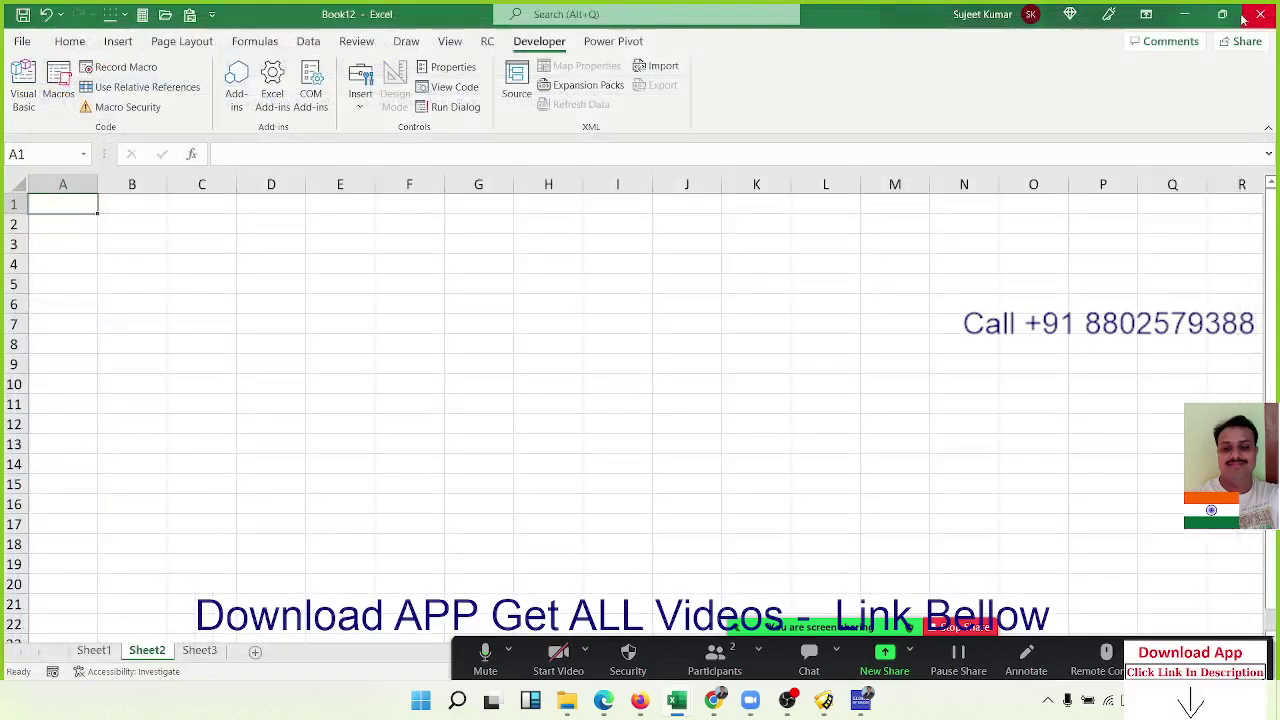
- Switch to Sheet1 and review the Macros heading, Public, Personal and Event Macros, and add-ins cells
click(95, 651)
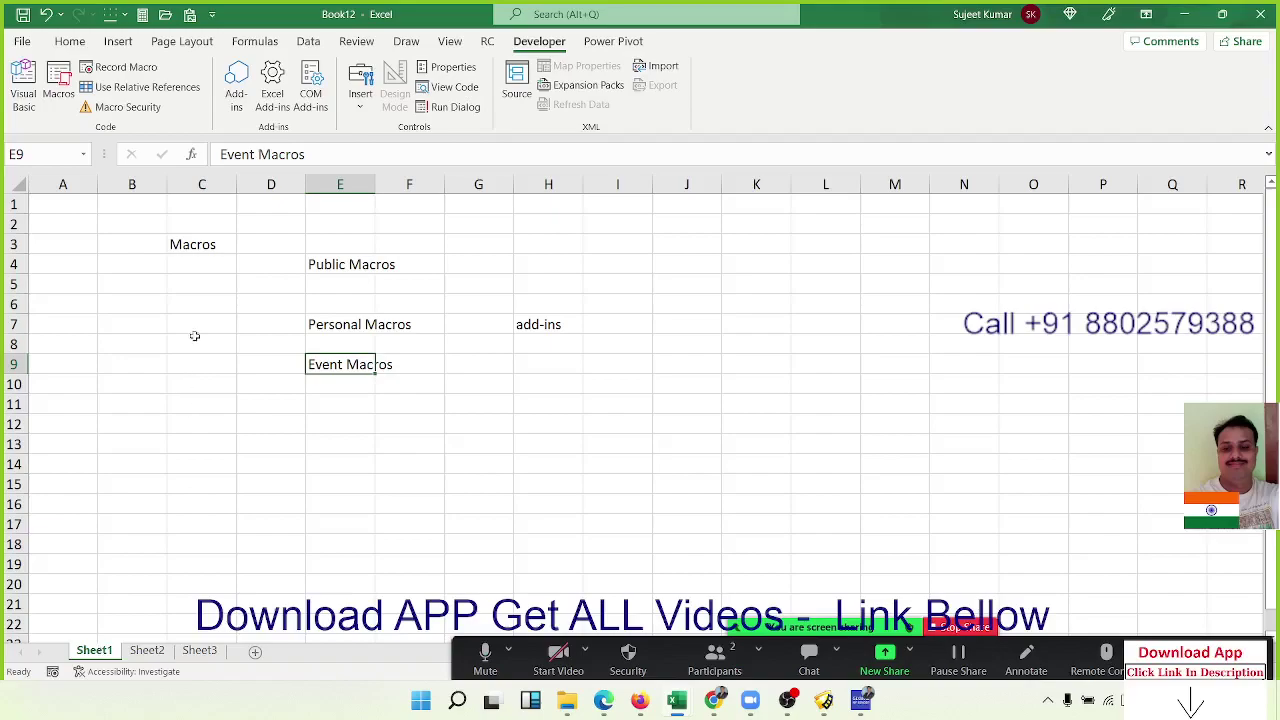
click(200, 252)
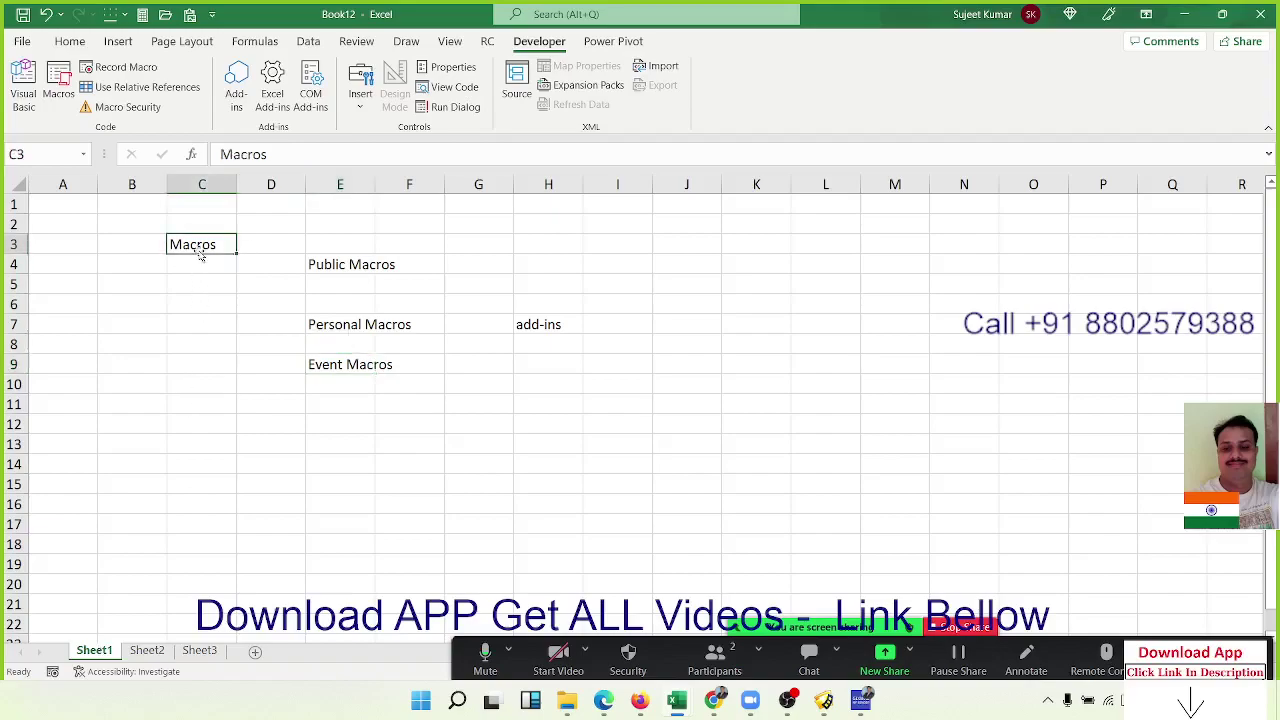
click(316, 259)
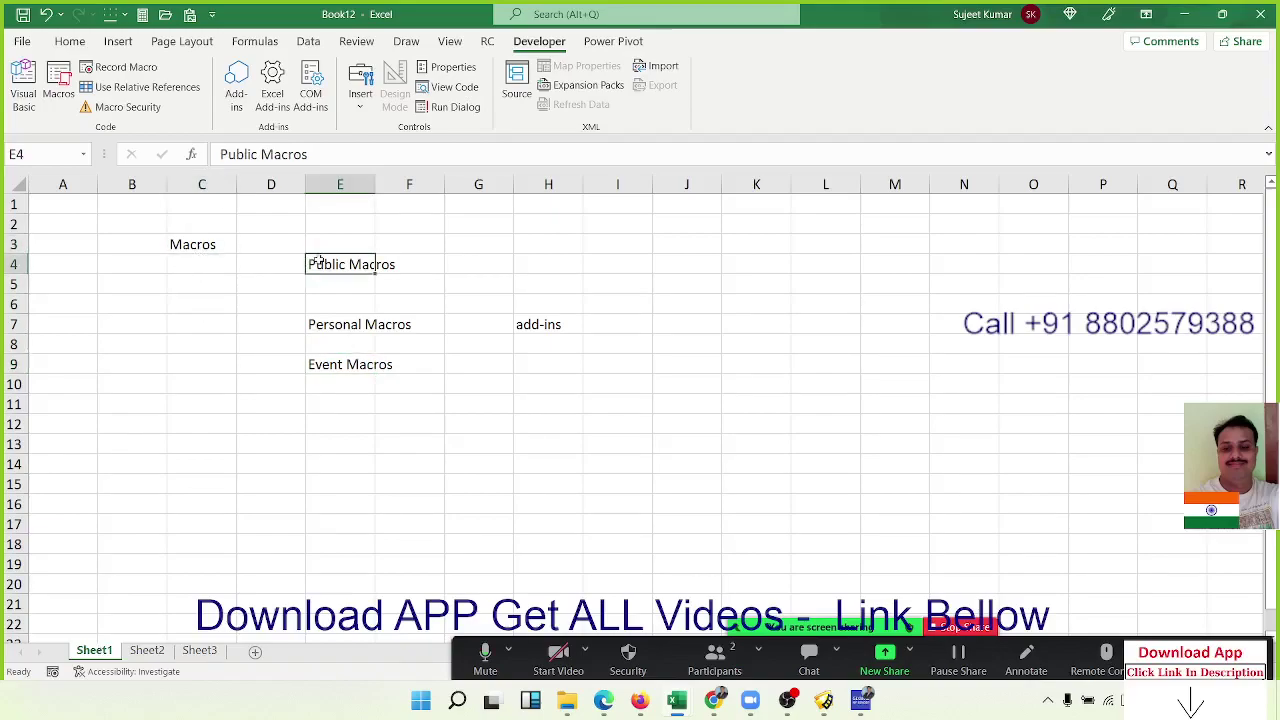
click(348, 318)
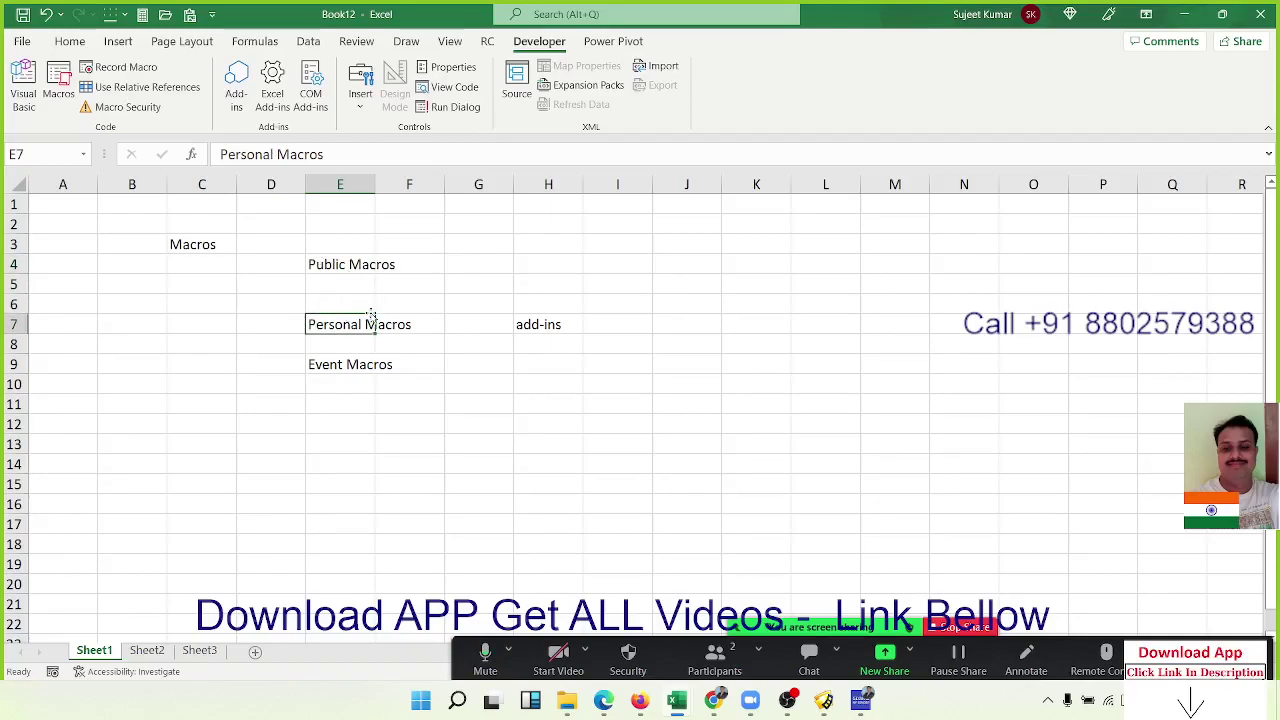
click(564, 321)
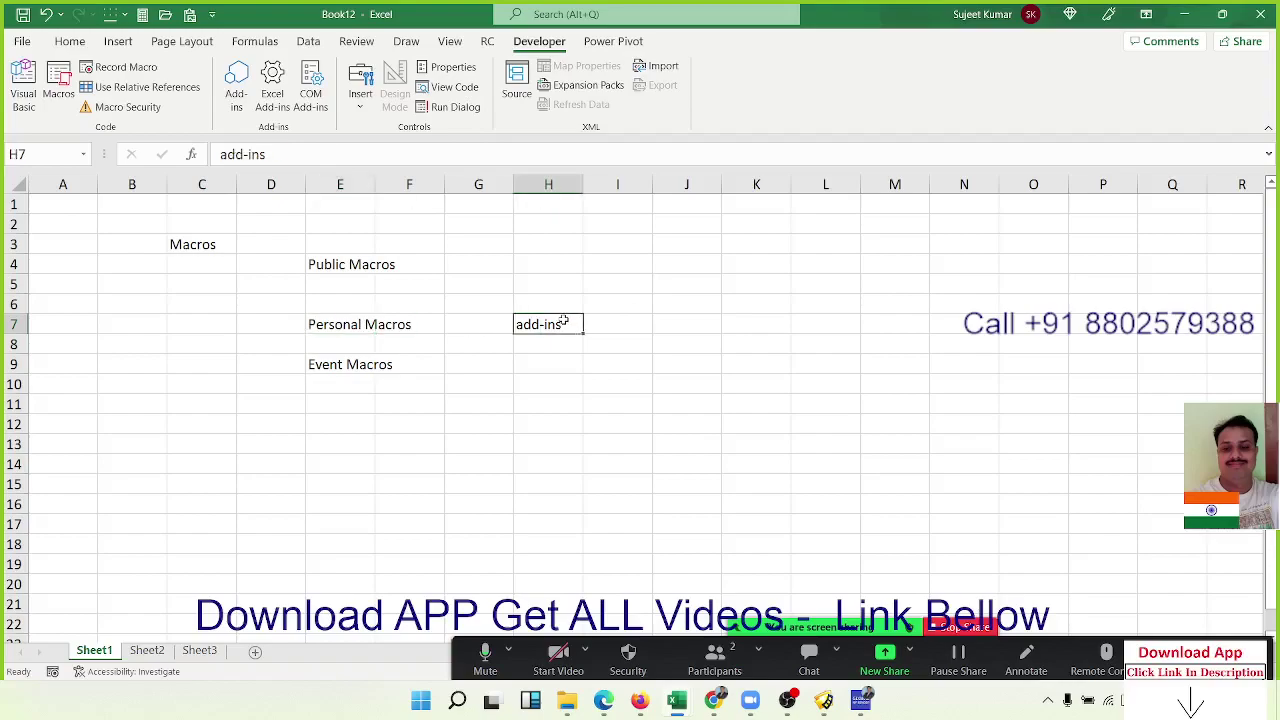
click(348, 334)
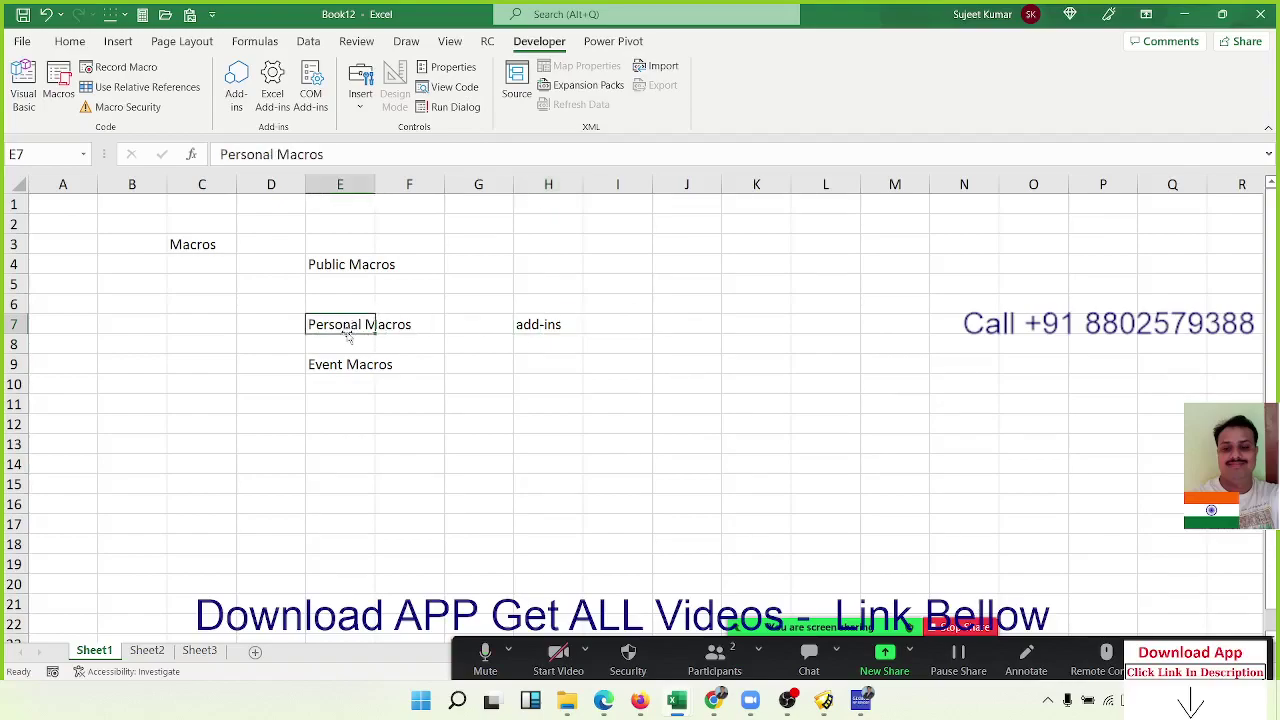
click(345, 360)
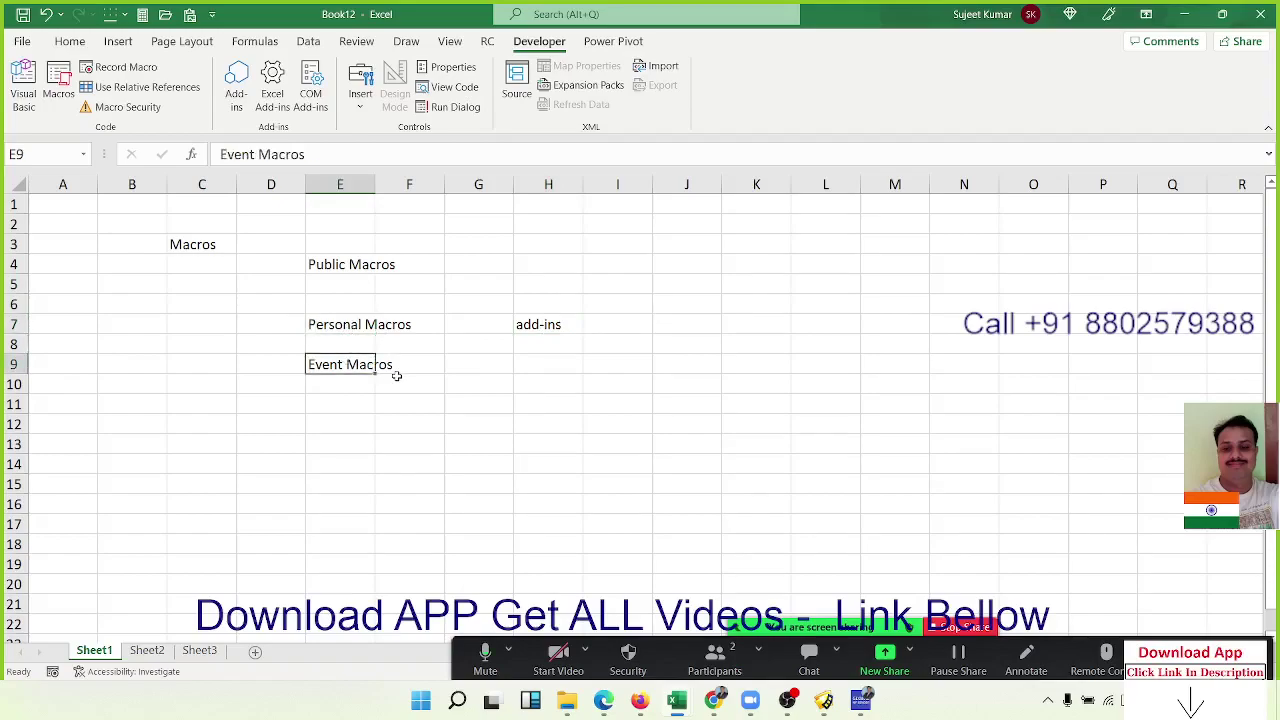
click(531, 406)
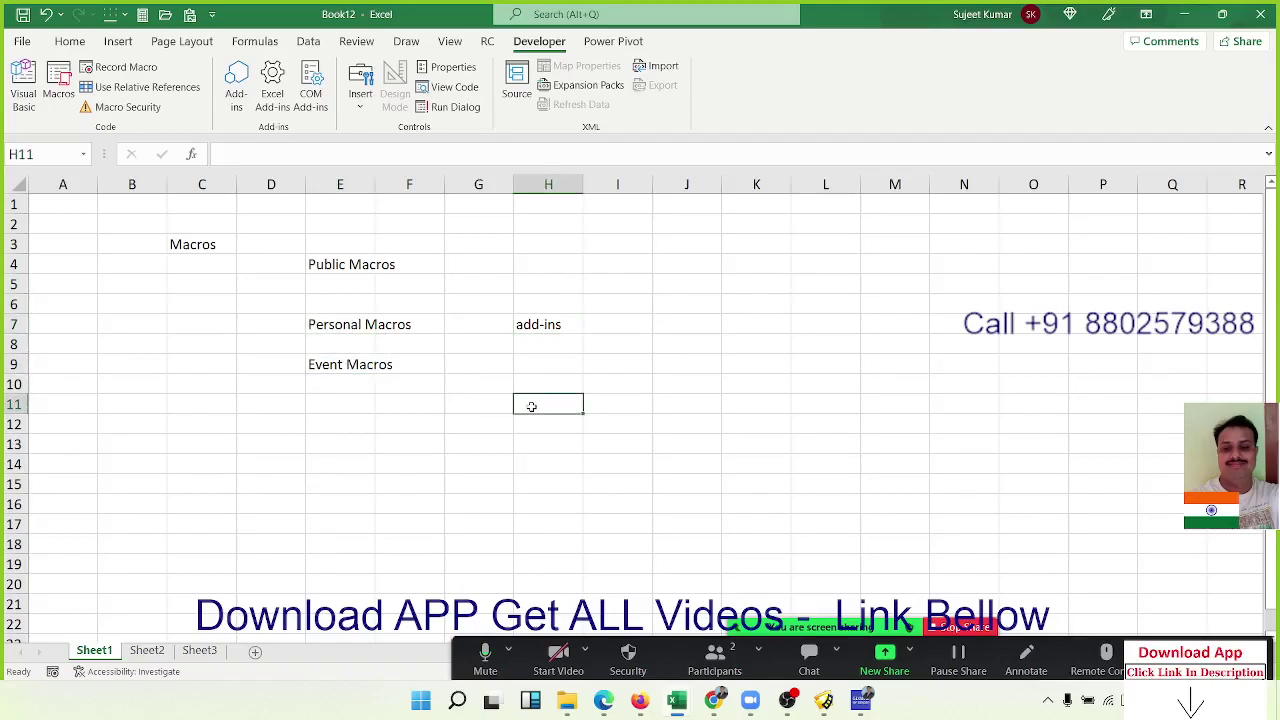